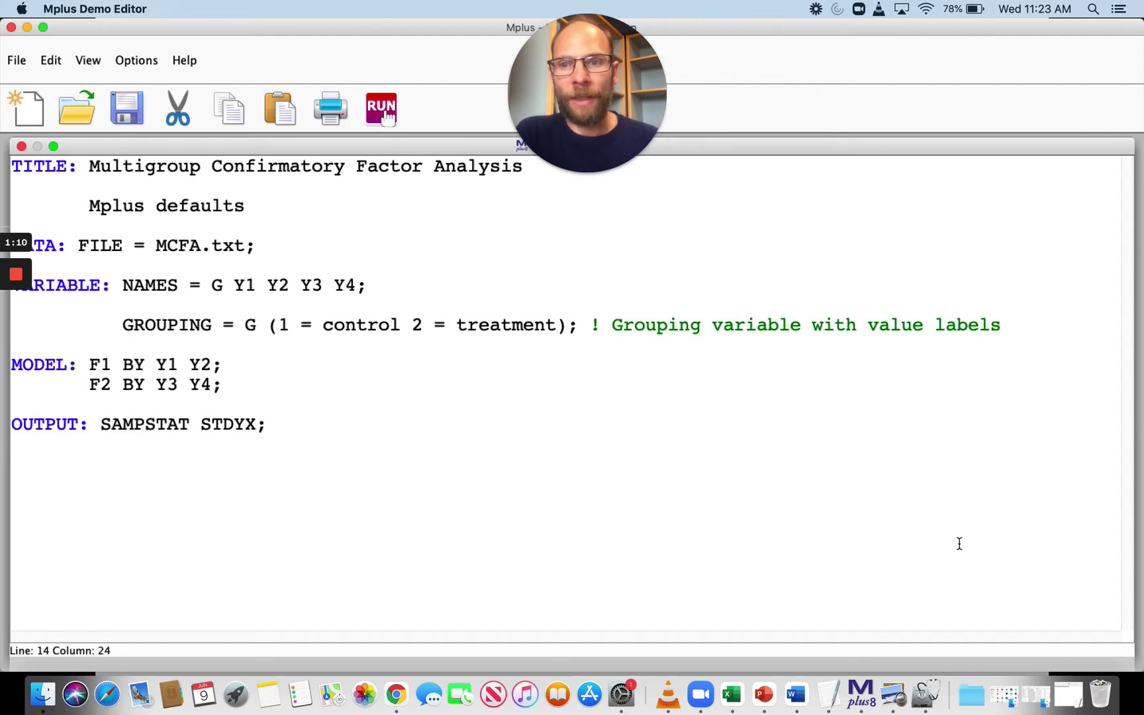
Review the MODEL statements for F1 and F2, the variable G, and the GROUPING labels for the control and treatment groups
{"action": "left_click_drag", "start_coordinate": [89, 364], "coordinate": [231, 368]}
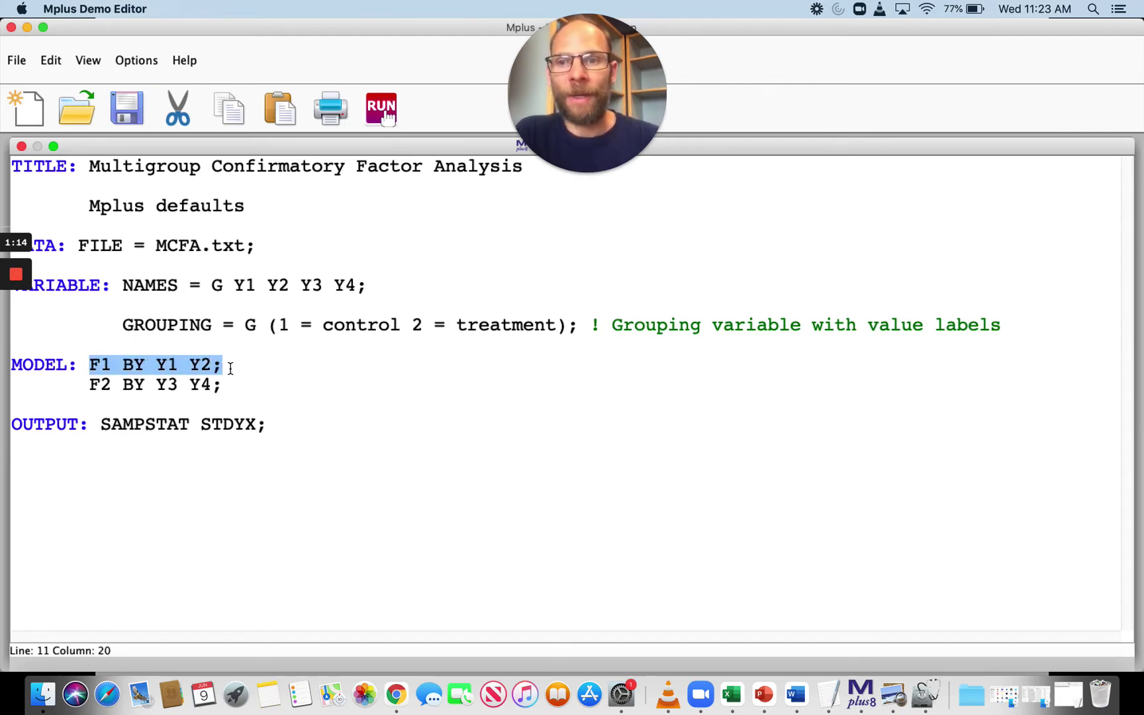
{"action": "left_click_drag", "start_coordinate": [89, 384], "coordinate": [245, 386]}
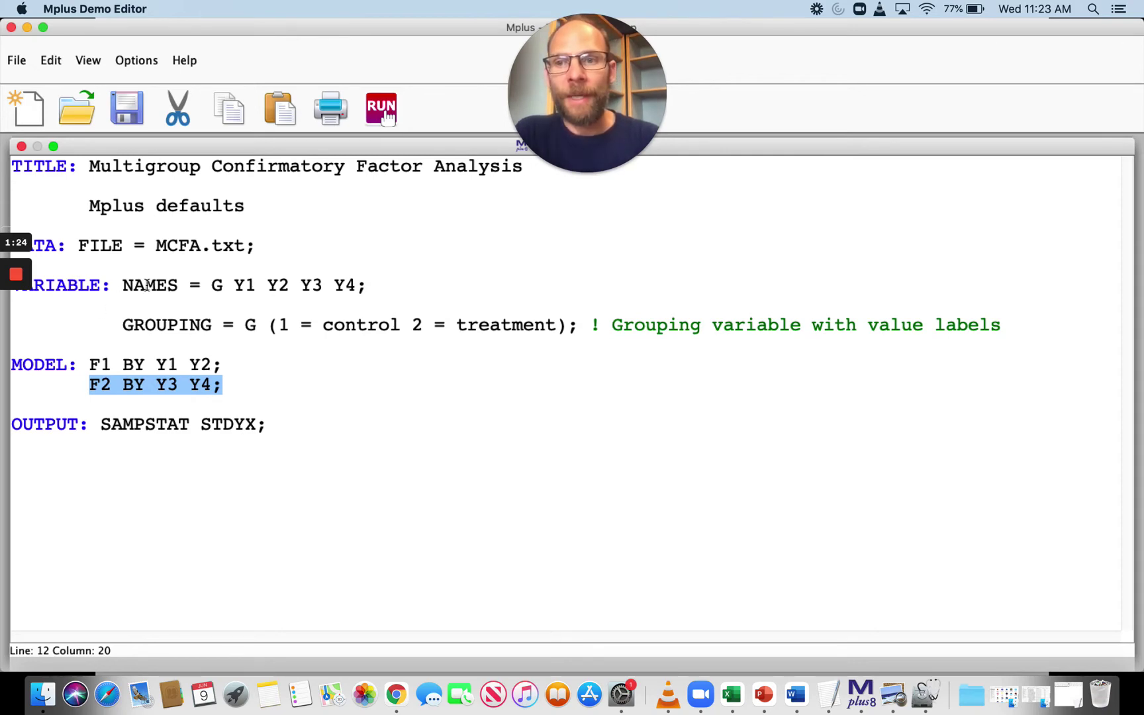
{"action": "left_click_drag", "start_coordinate": [211, 285], "coordinate": [230, 289]}
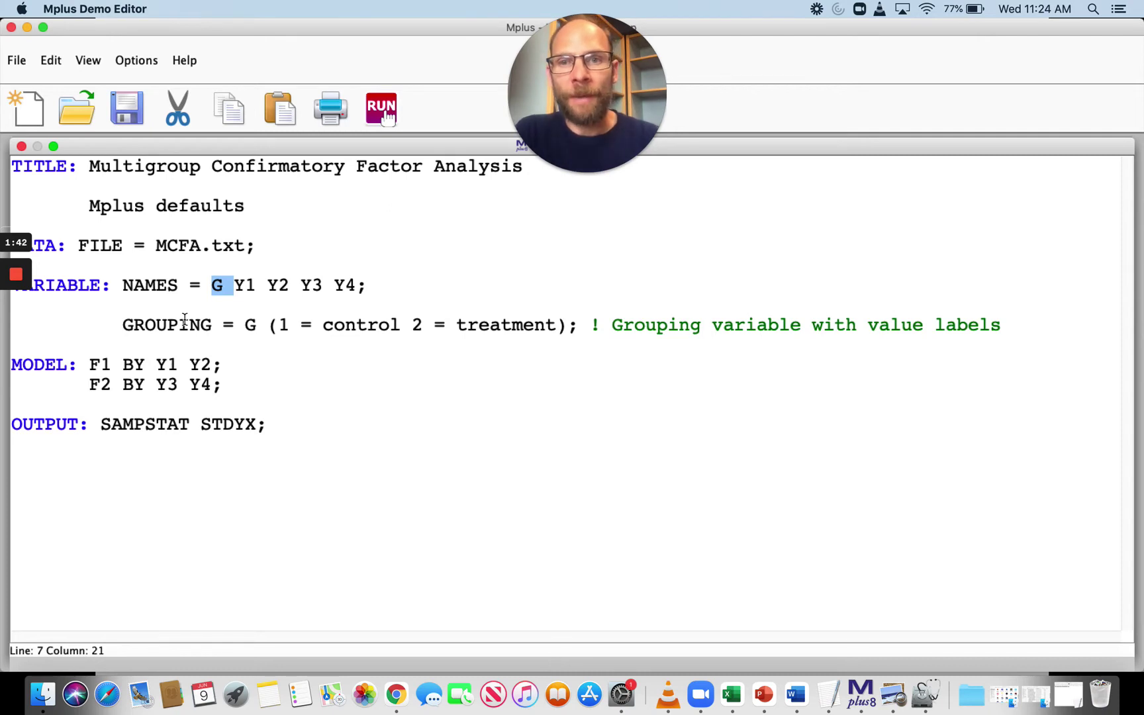
{"action": "left_click_drag", "start_coordinate": [122, 324], "coordinate": [472, 328]}
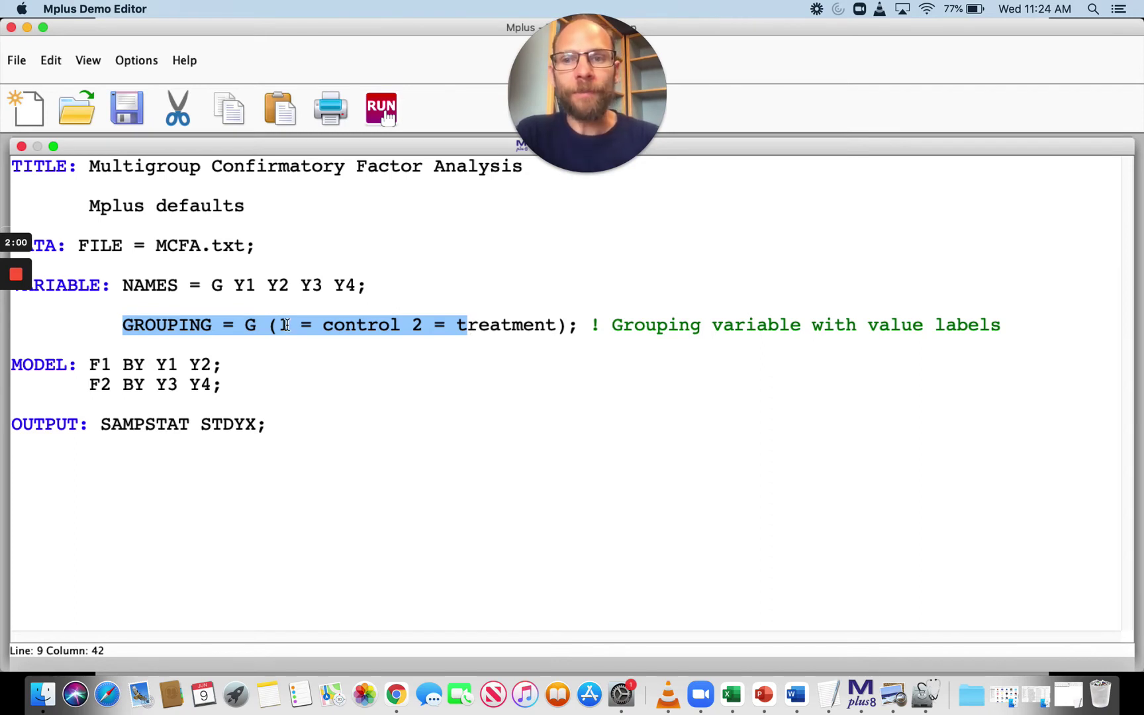
{"action": "left_click", "coordinate": [247, 328]}
{"action": "left_click_drag", "start_coordinate": [278, 328], "coordinate": [402, 329]}
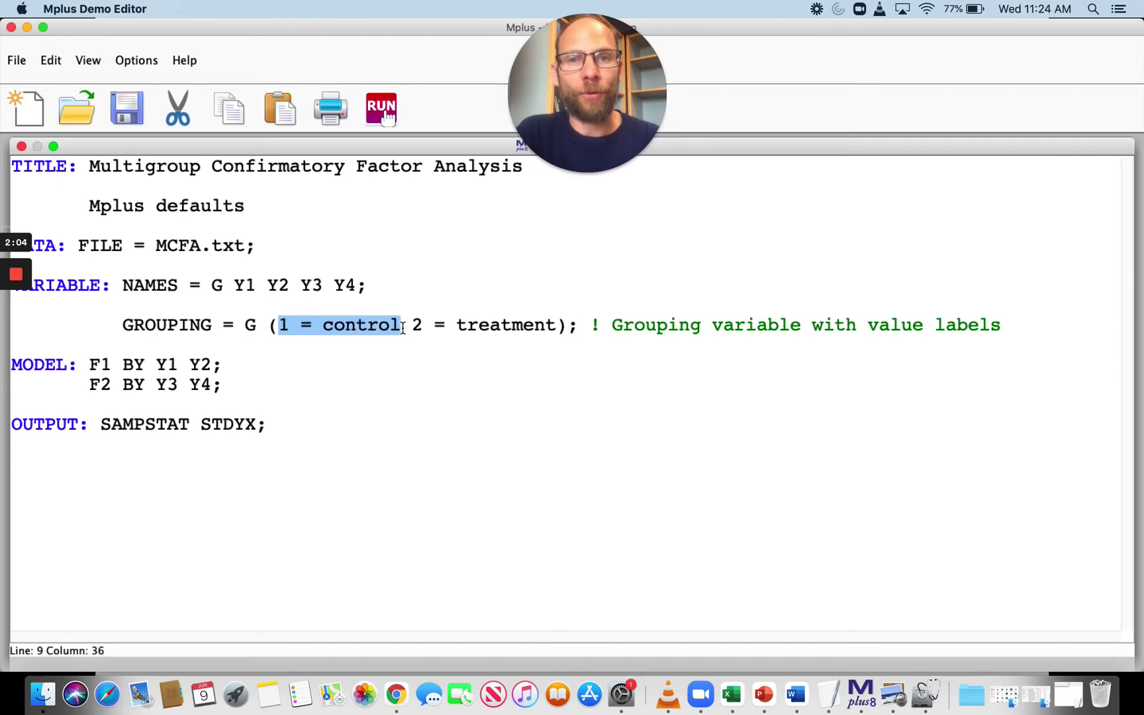
{"action": "left_click_drag", "start_coordinate": [411, 327], "coordinate": [556, 332]}
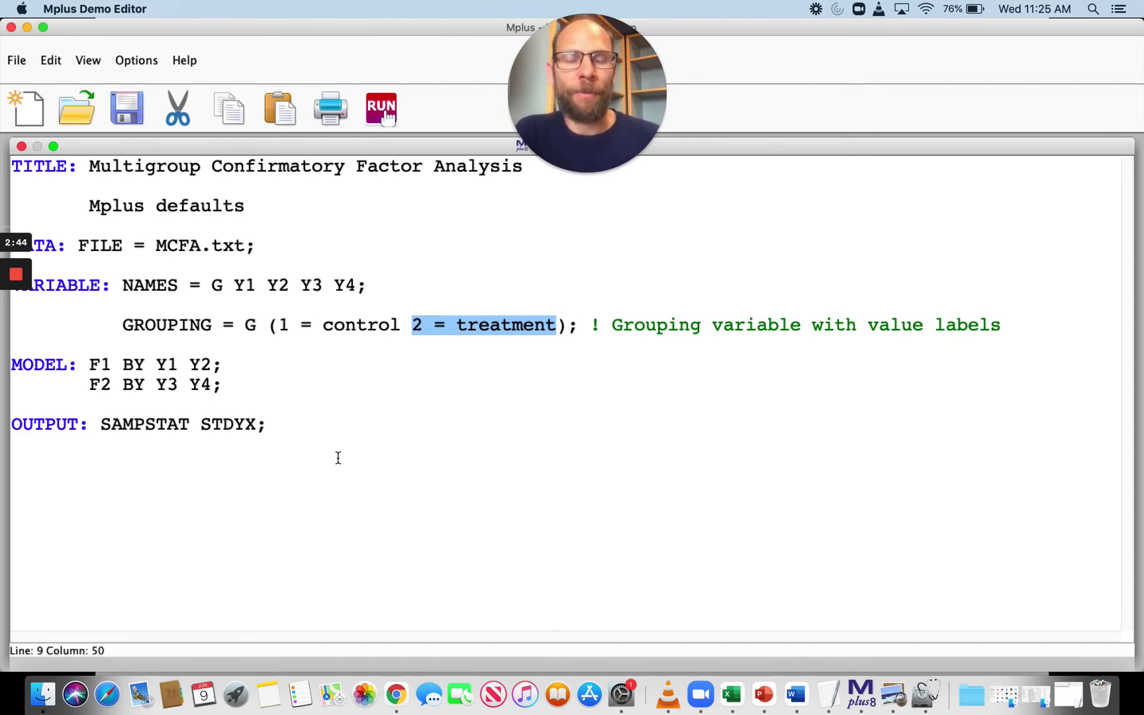
Run the multigroup confirmatory factor analysis and examine the chi-square, RMSEA and CFI/TLI model fit statistics in the output
{"action": "left_click", "coordinate": [382, 114]}
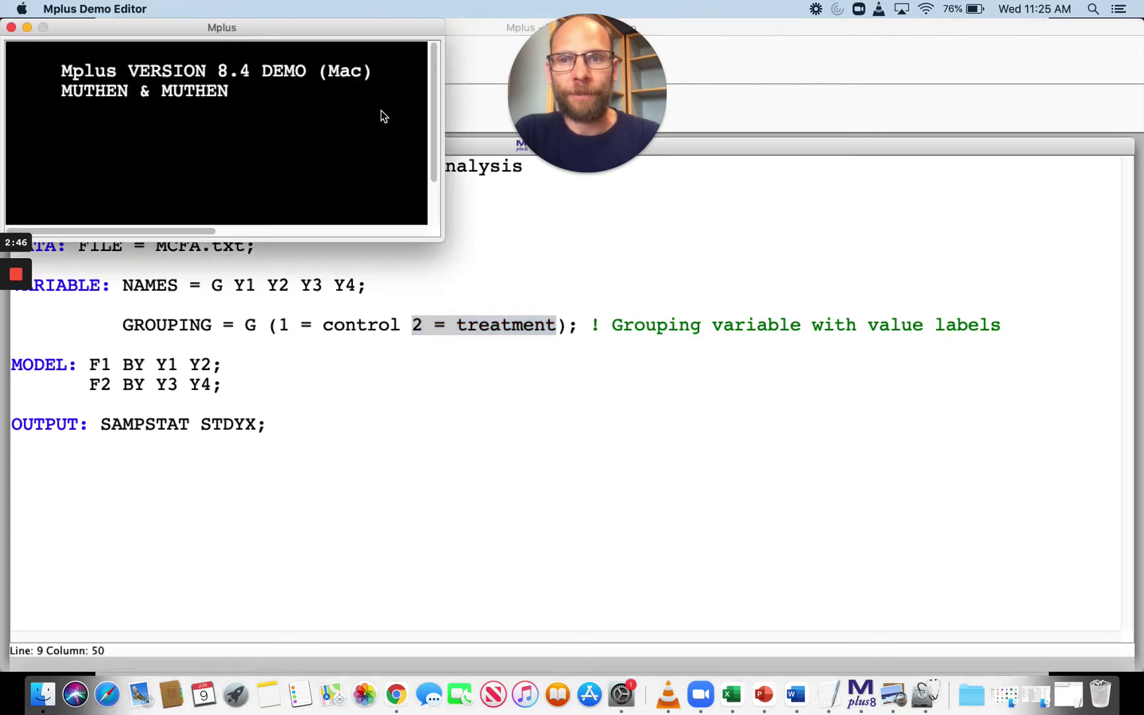
{"action": "scroll", "coordinate": [444, 360], "scroll_direction": "down", "scroll_amount": 5}
{"action": "scroll", "coordinate": [445, 361], "scroll_direction": "down", "scroll_amount": 15}
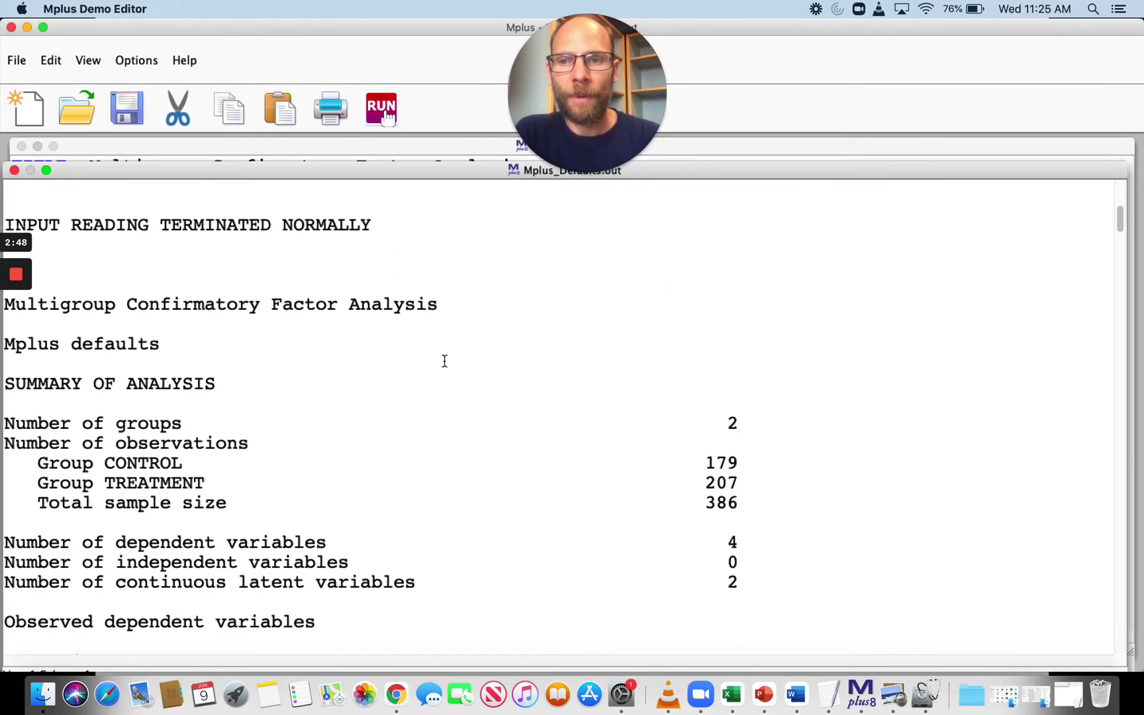
{"action": "scroll", "coordinate": [445, 361], "scroll_direction": "down", "scroll_amount": 20}
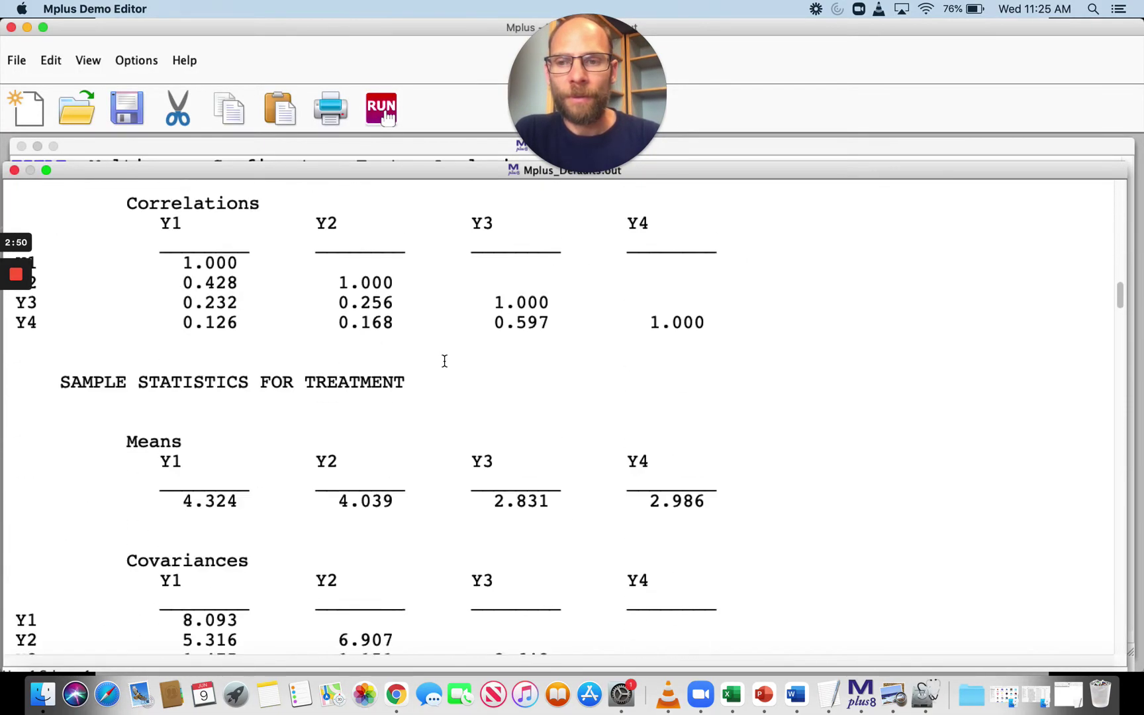
{"action": "scroll", "coordinate": [445, 361], "scroll_direction": "down", "scroll_amount": 15}
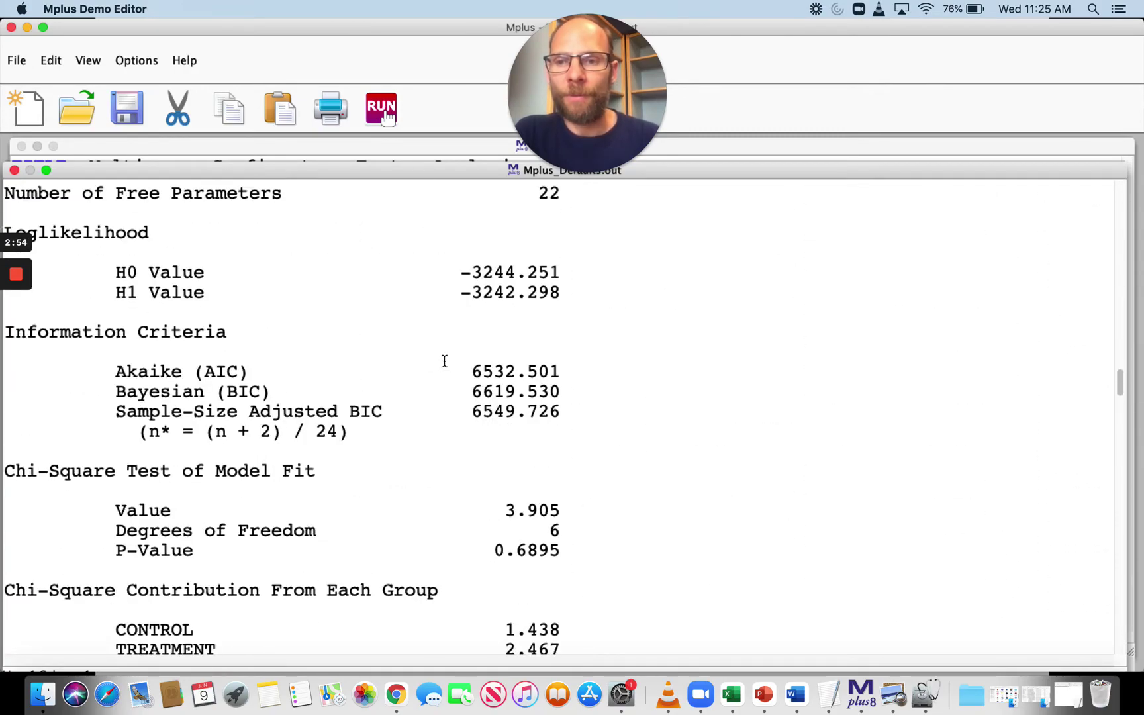
{"action": "scroll", "coordinate": [444, 360], "scroll_direction": "down", "scroll_amount": 5}
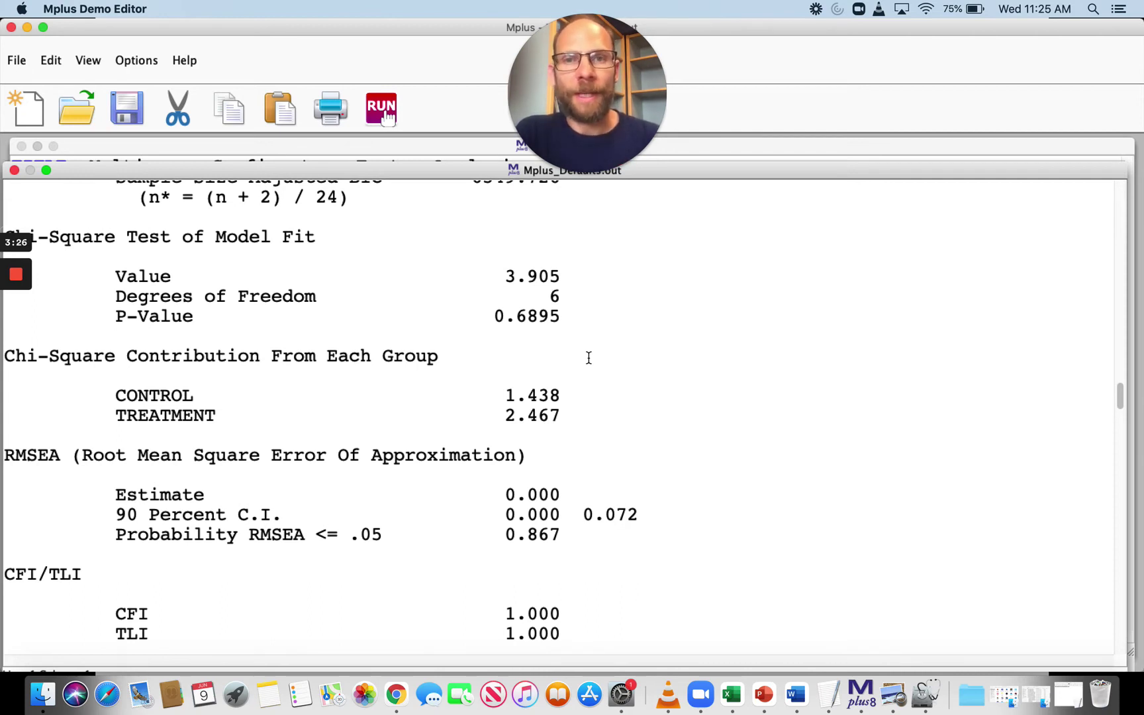
{"action": "scroll", "coordinate": [588, 358], "scroll_direction": "down", "scroll_amount": 15}
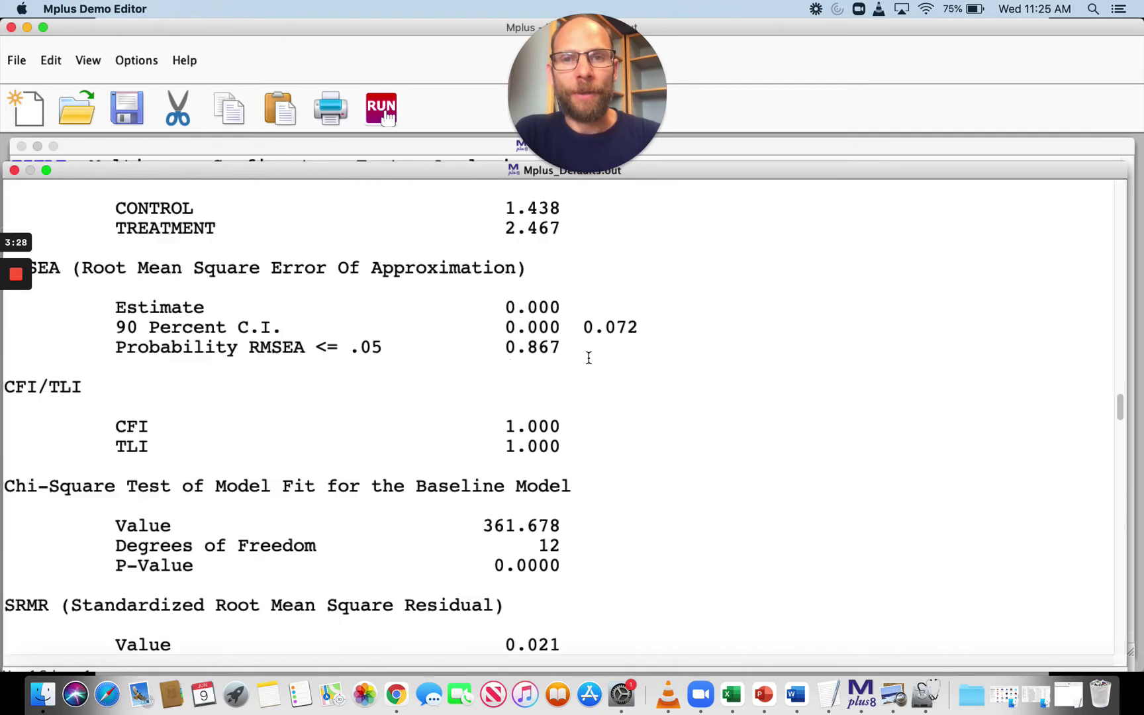
Compare the unstandardized factor loadings of F1 and F2 between the control and treatment groups
{"action": "scroll", "coordinate": [589, 357], "scroll_direction": "down", "scroll_amount": 2}
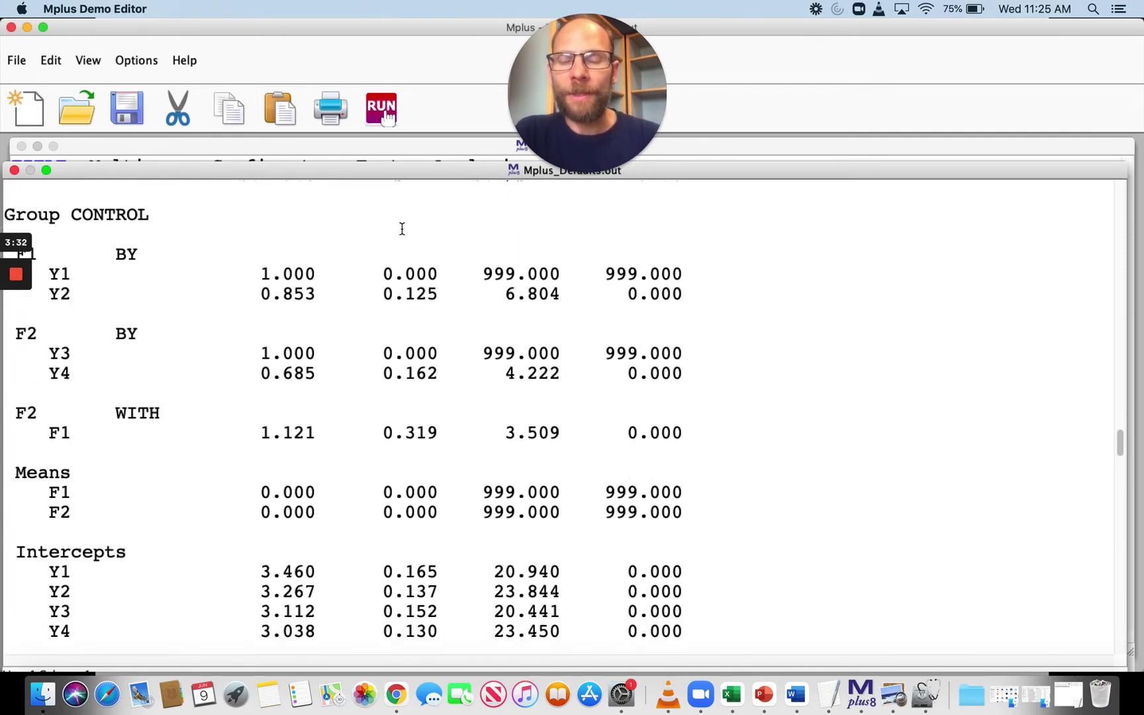
{"action": "left_click_drag", "start_coordinate": [16, 213], "coordinate": [161, 213]}
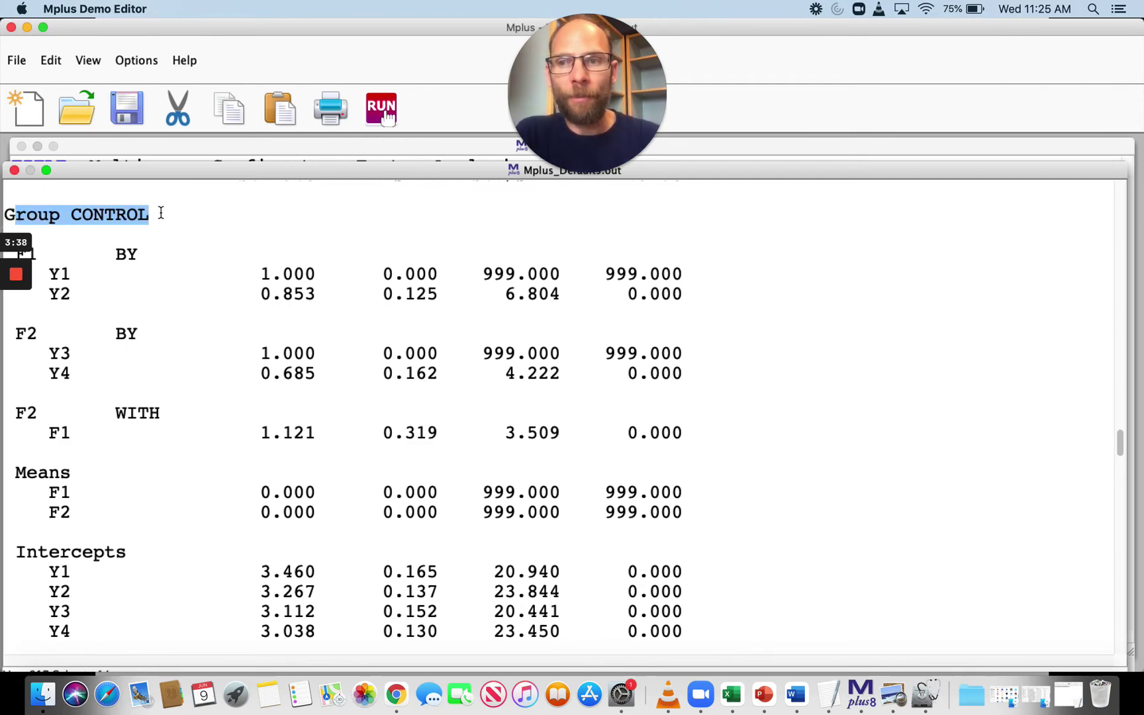
{"action": "scroll", "coordinate": [167, 234], "scroll_direction": "down", "scroll_amount": 20}
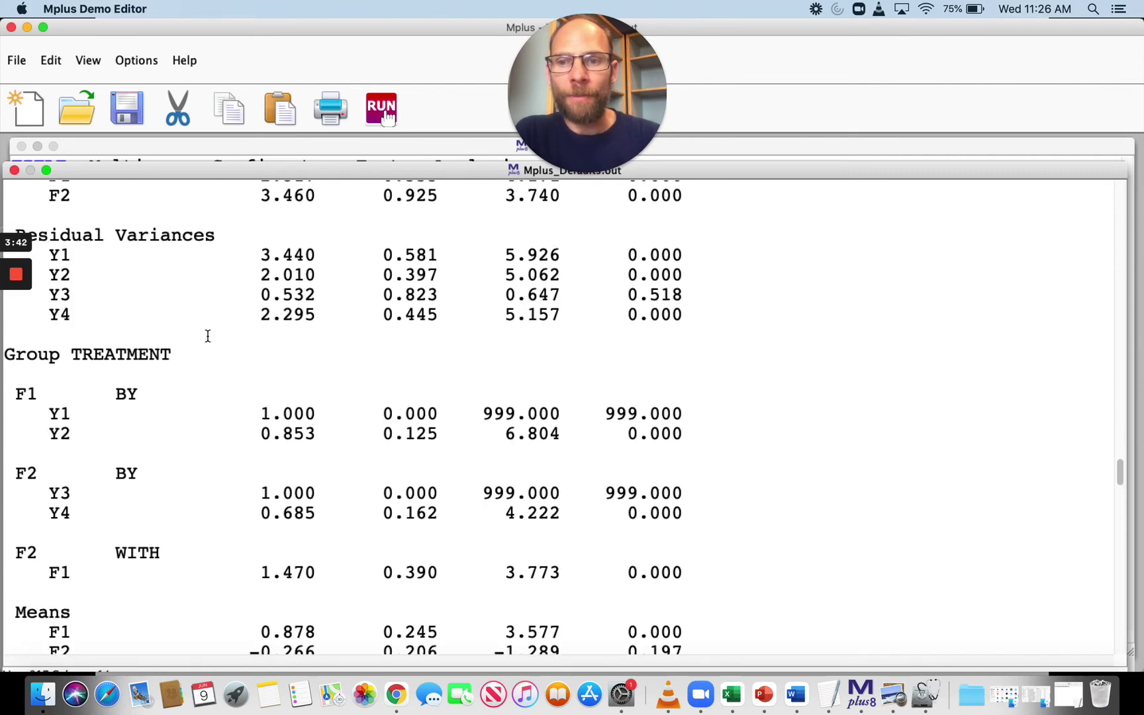
{"action": "left_click_drag", "start_coordinate": [253, 414], "coordinate": [320, 515]}
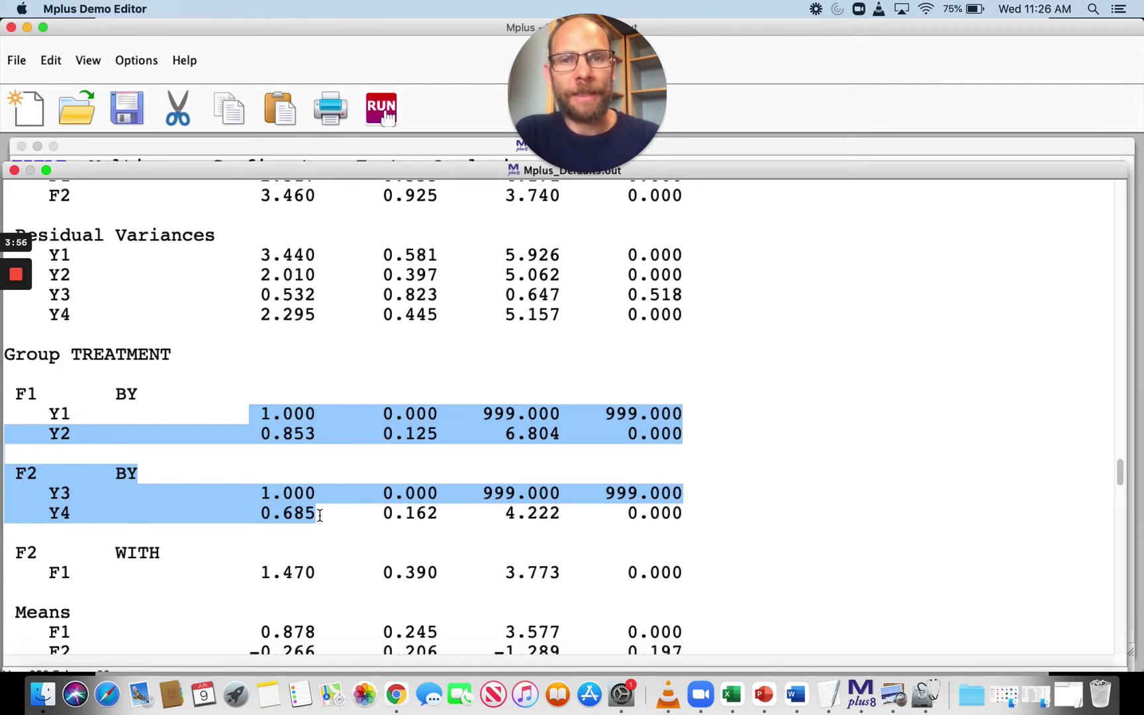
{"action": "left_click", "coordinate": [298, 436]}
{"action": "left_click_drag", "start_coordinate": [313, 435], "coordinate": [254, 435]}
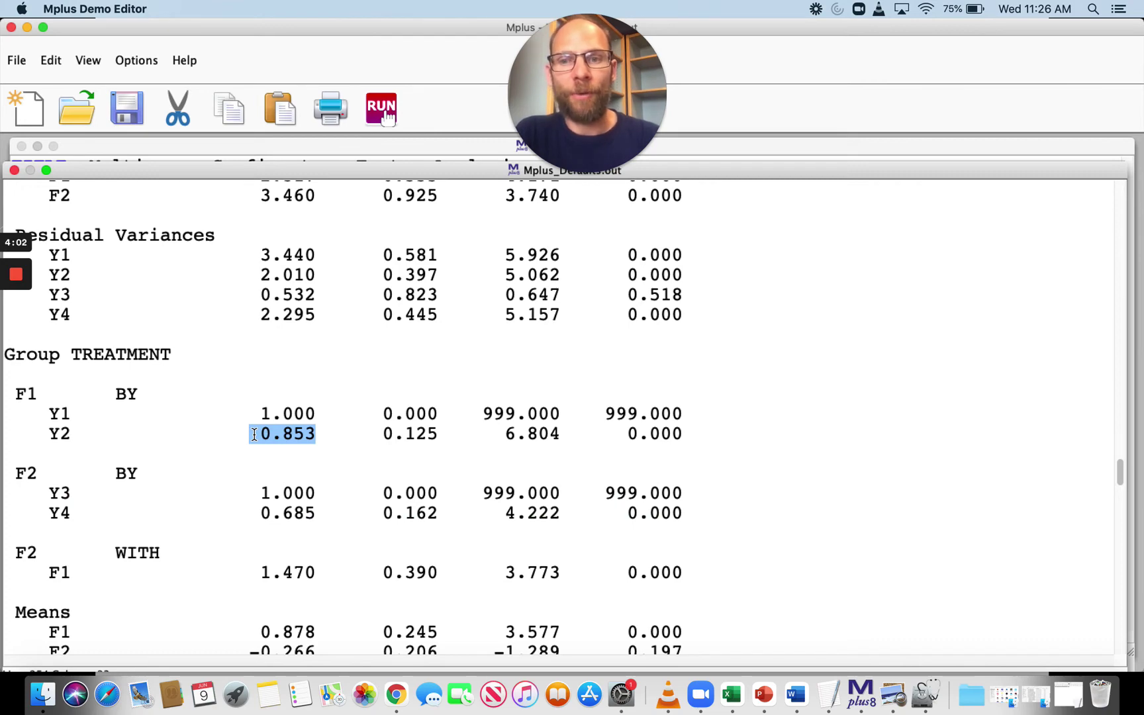
{"action": "scroll", "coordinate": [255, 436], "scroll_direction": "up", "scroll_amount": 10}
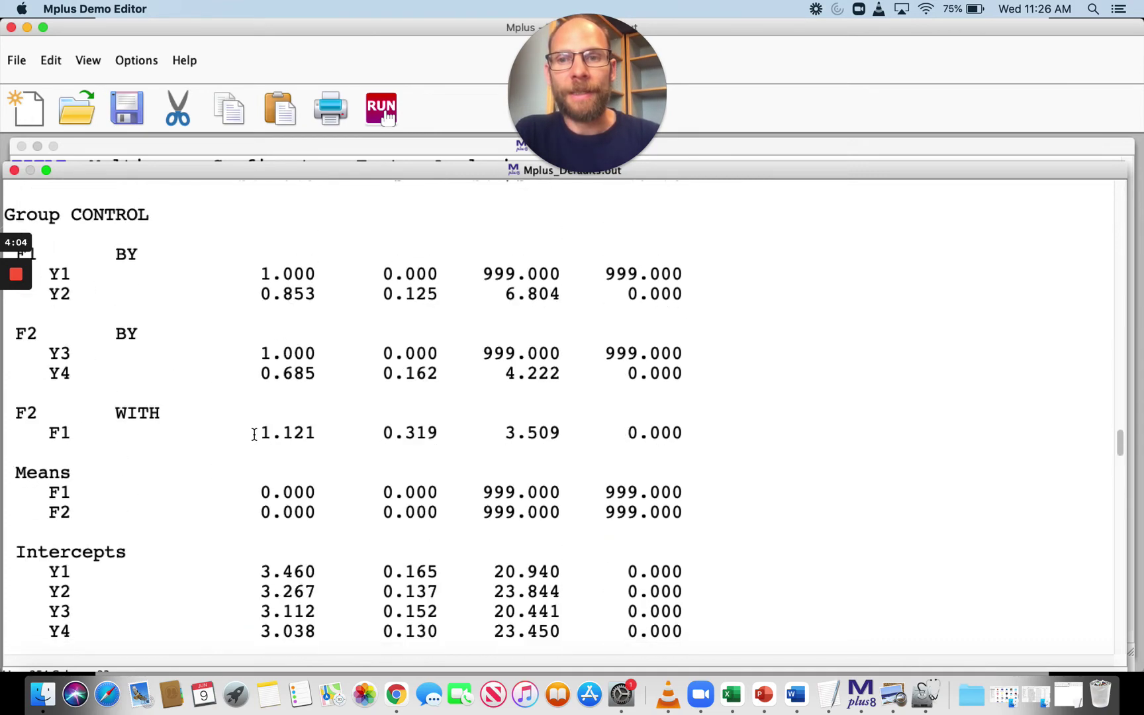
{"action": "left_click_drag", "start_coordinate": [336, 351], "coordinate": [260, 338]}
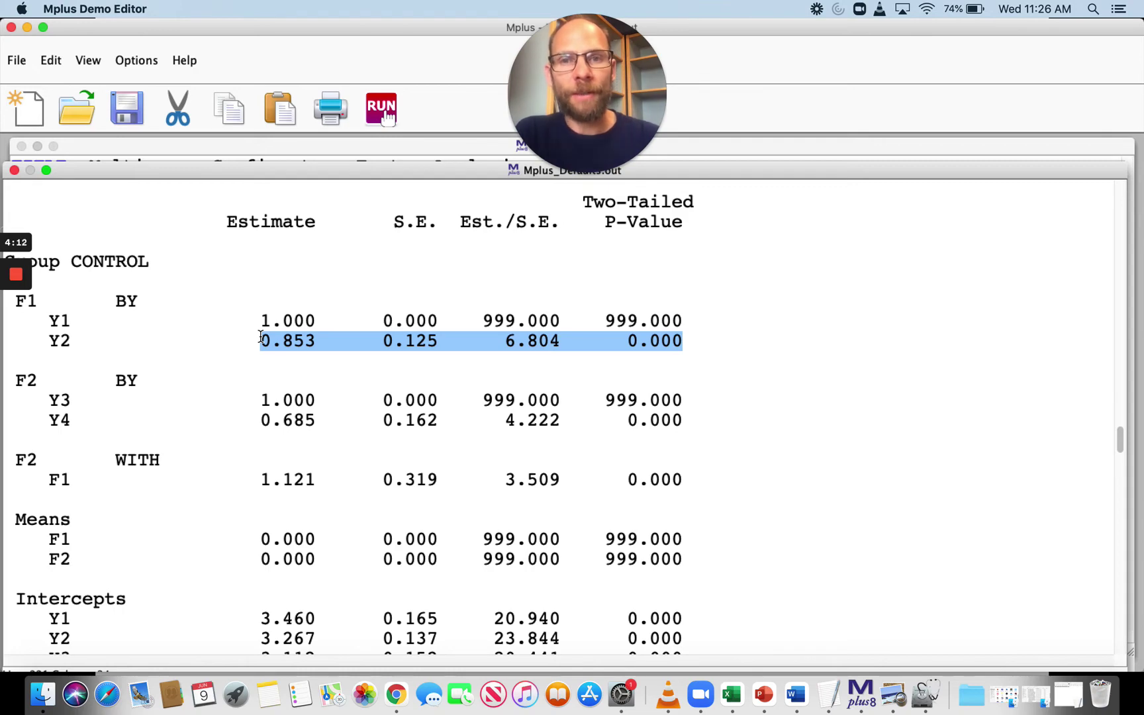
Compare the intercepts of Y1 to Y4 between the control and treatment groups
{"action": "scroll", "coordinate": [261, 338], "scroll_direction": "down", "scroll_amount": 5}
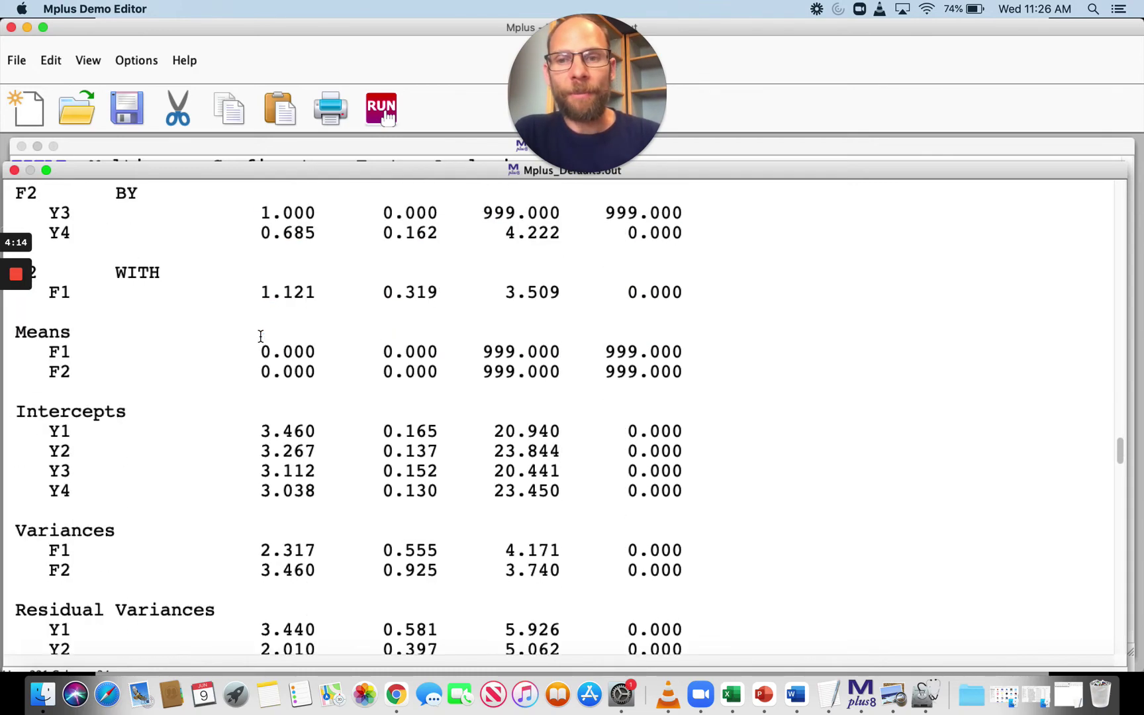
{"action": "left_click_drag", "start_coordinate": [48, 384], "coordinate": [466, 451]}
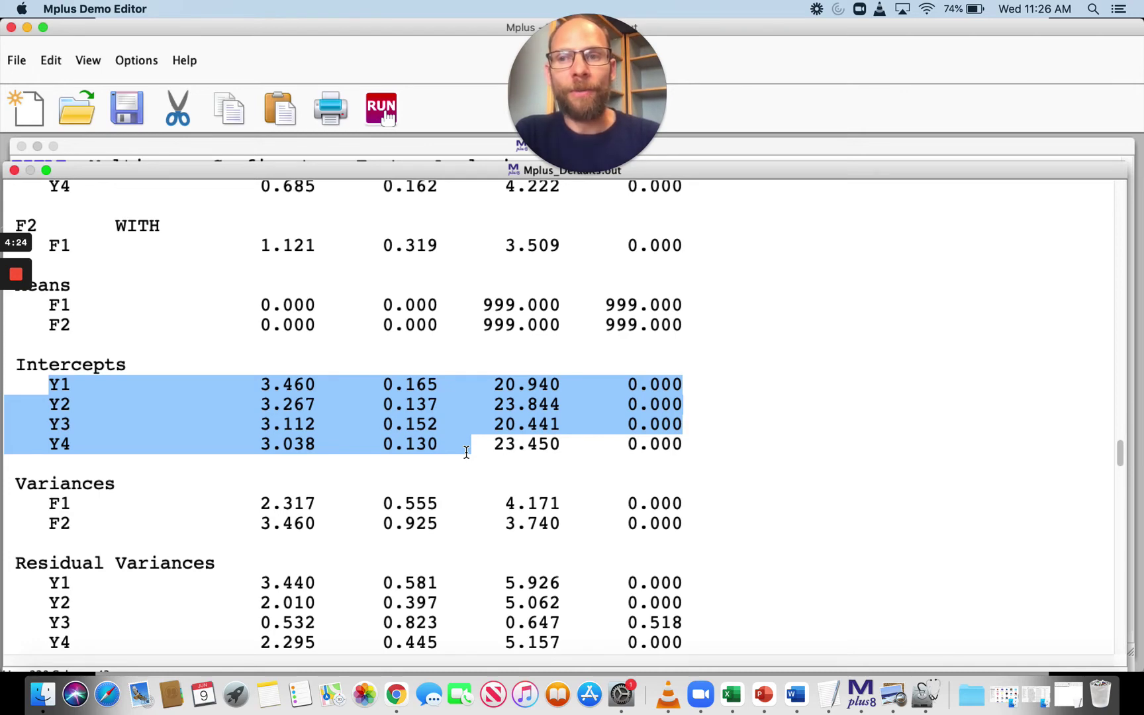
{"action": "scroll", "coordinate": [466, 451], "scroll_direction": "up", "scroll_amount": 2}
{"action": "scroll", "coordinate": [466, 452], "scroll_direction": "down", "scroll_amount": 2}
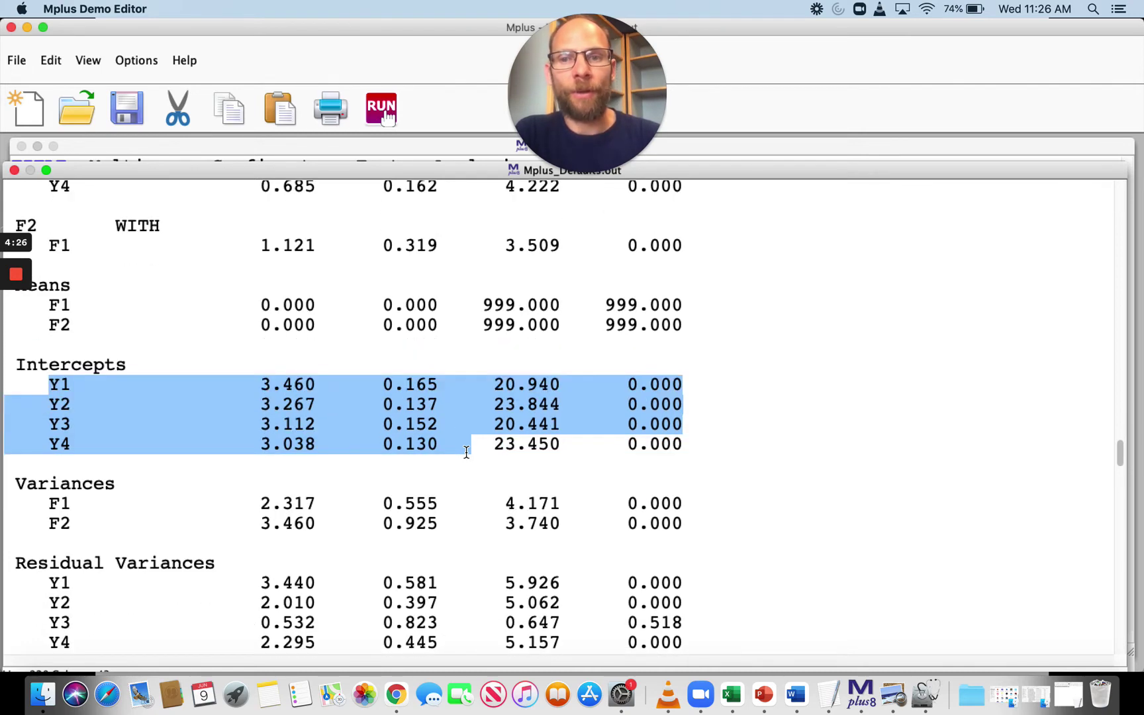
{"action": "scroll", "coordinate": [466, 451], "scroll_direction": "down", "scroll_amount": 20}
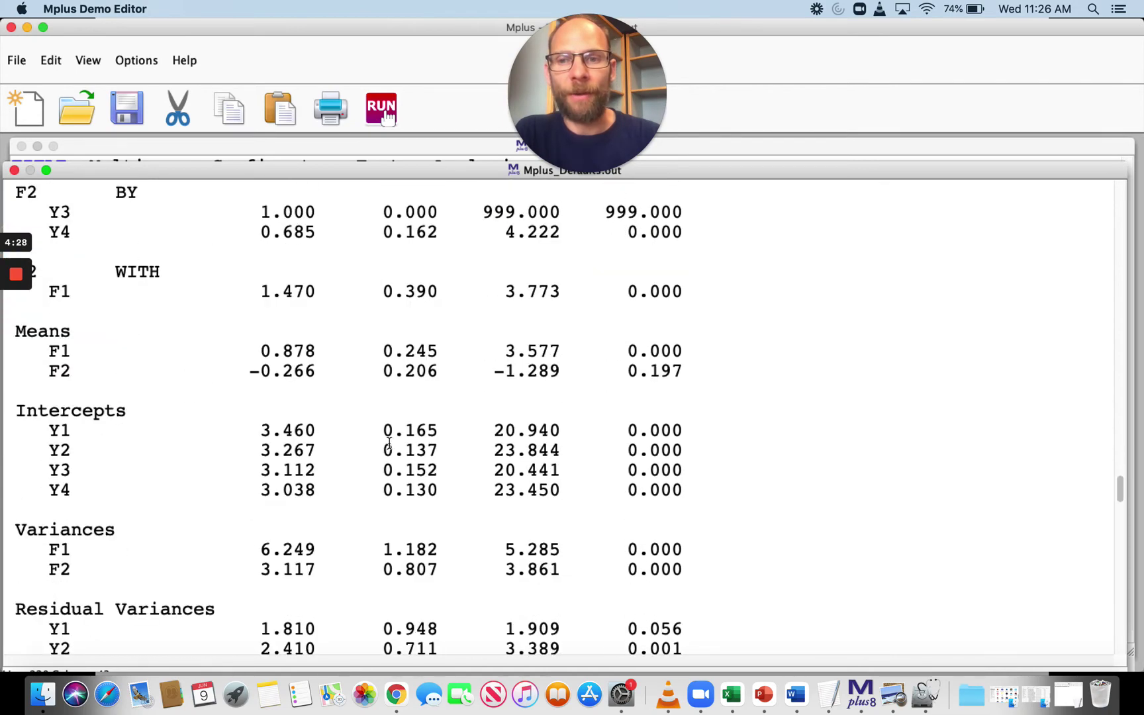
{"action": "left_click_drag", "start_coordinate": [39, 429], "coordinate": [586, 501]}
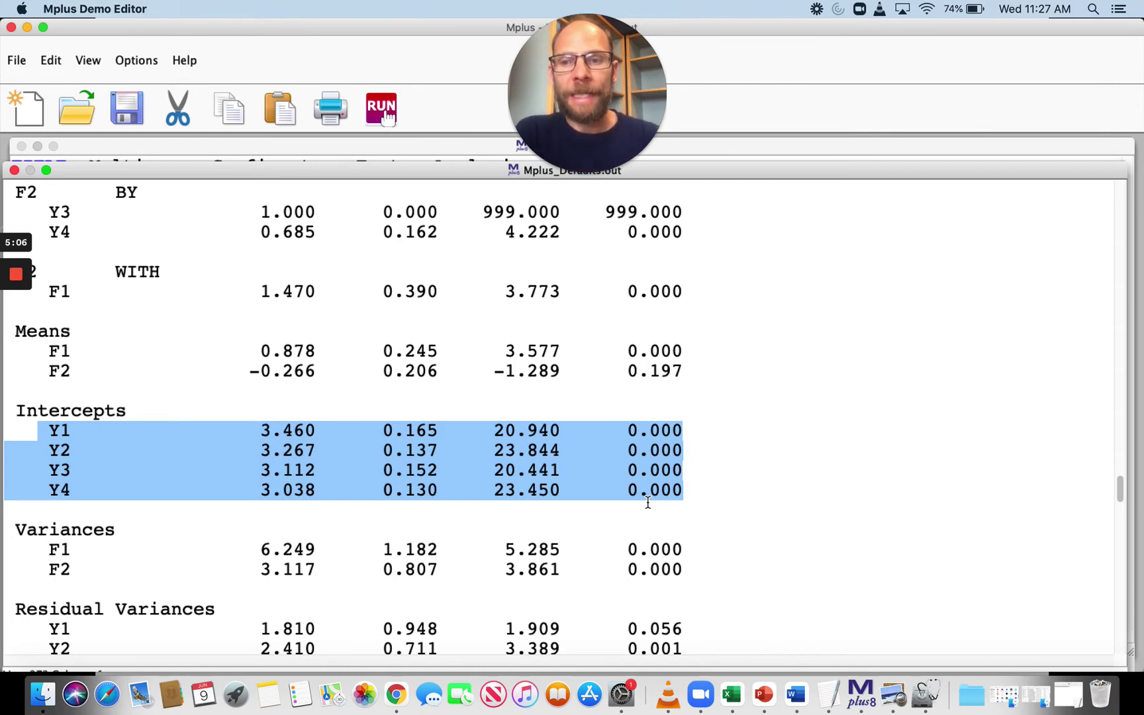
Compare the residual variances of Y1 to Y4 and the factor variances of F1 and F2 across both groups
{"action": "scroll", "coordinate": [649, 503], "scroll_direction": "up", "scroll_amount": 5}
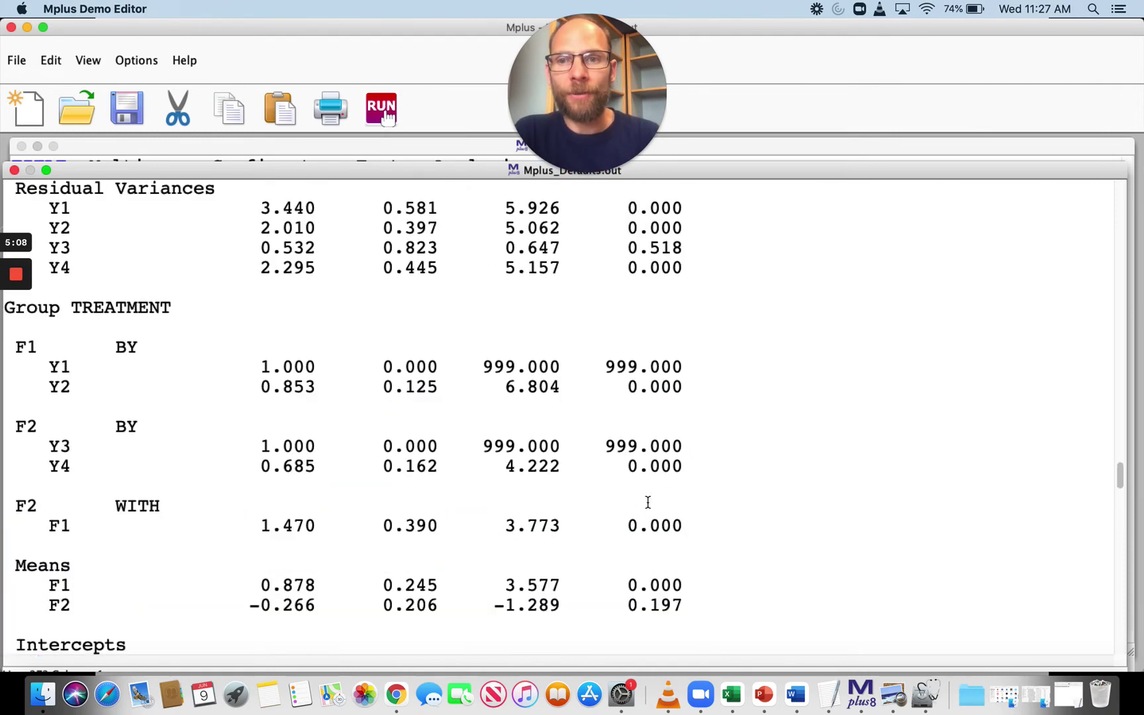
{"action": "scroll", "coordinate": [273, 312], "scroll_direction": "up", "scroll_amount": 2}
{"action": "left_click_drag", "start_coordinate": [240, 391], "coordinate": [351, 468]}
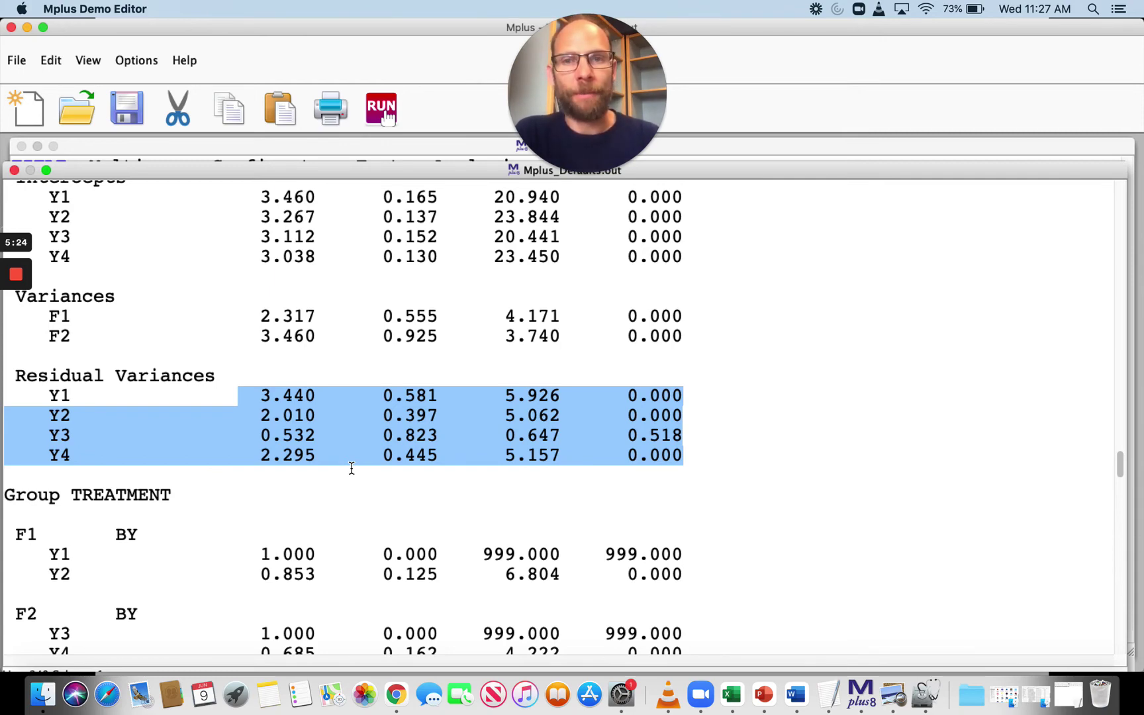
{"action": "scroll", "coordinate": [352, 468], "scroll_direction": "down", "scroll_amount": 8}
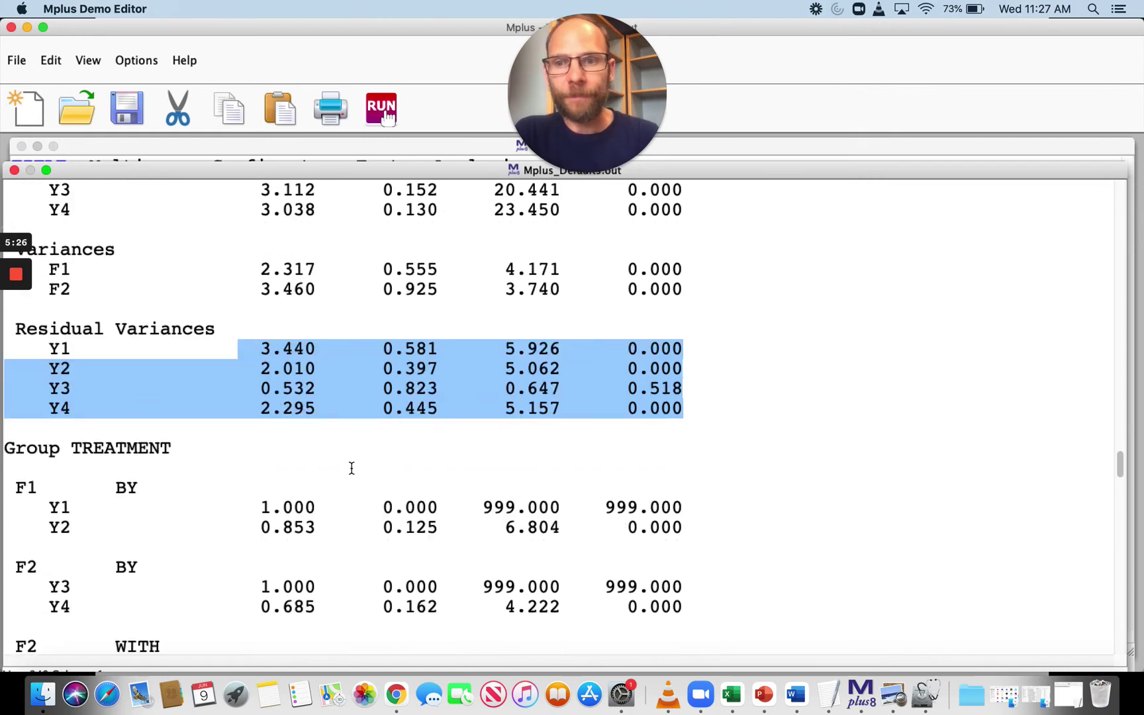
{"action": "scroll", "coordinate": [352, 468], "scroll_direction": "down", "scroll_amount": 6}
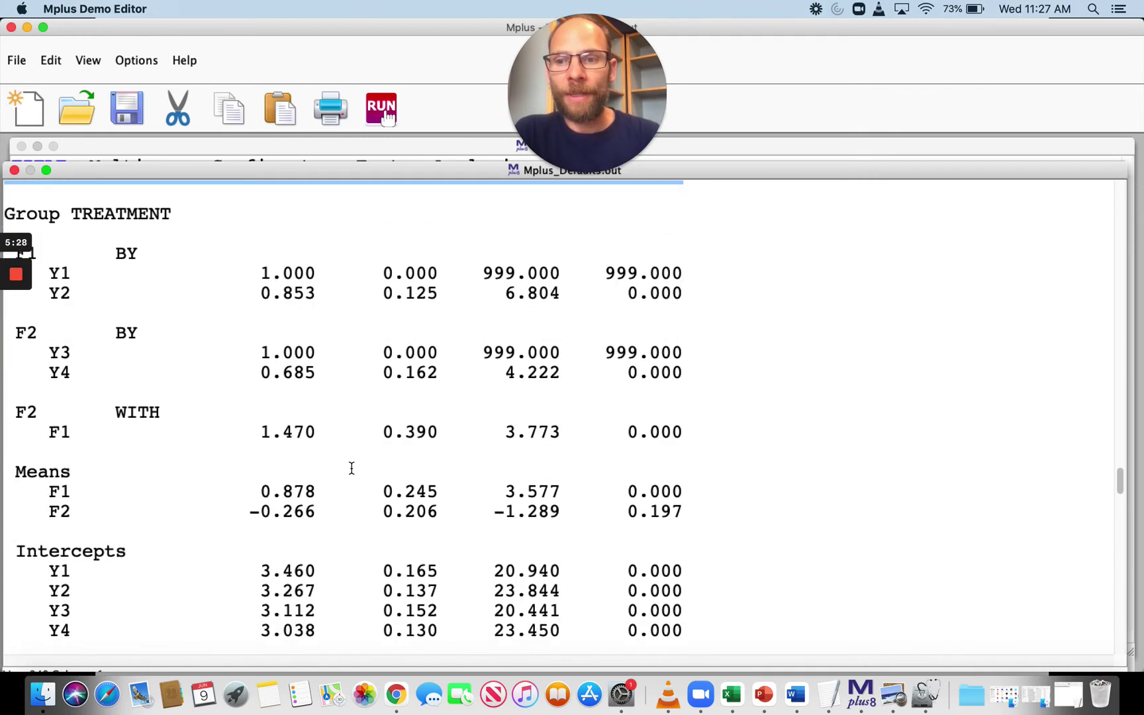
{"action": "left_click_drag", "start_coordinate": [260, 544], "coordinate": [326, 567]}
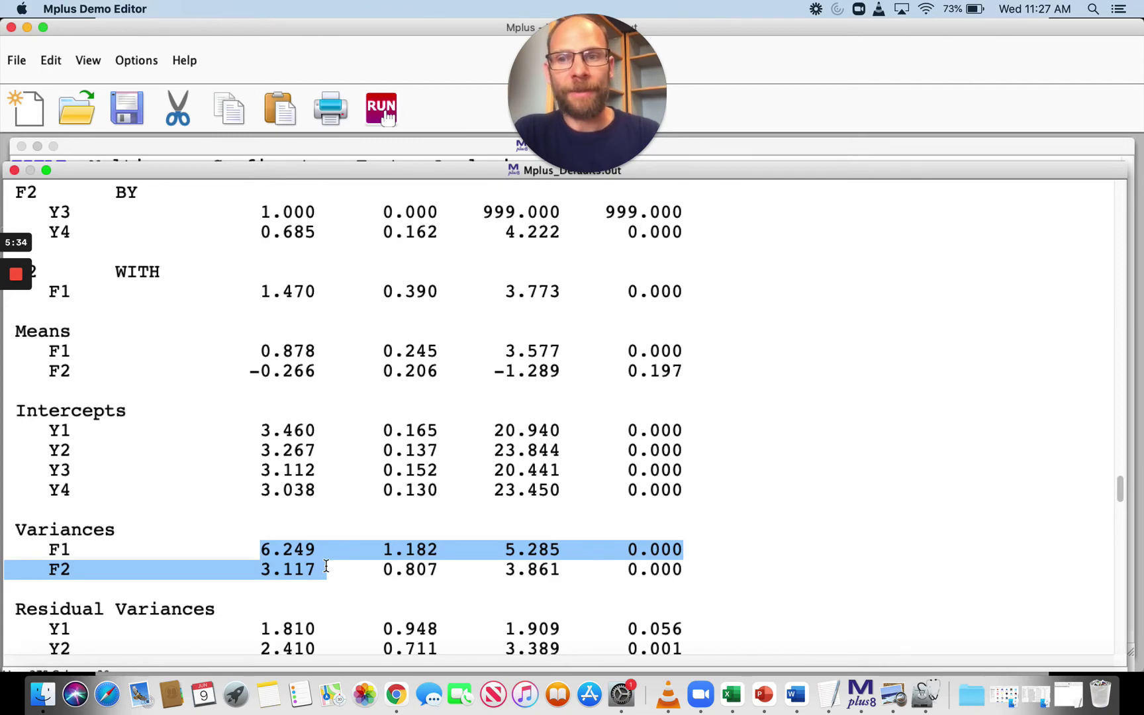
{"action": "scroll", "coordinate": [326, 566], "scroll_direction": "up", "scroll_amount": 20}
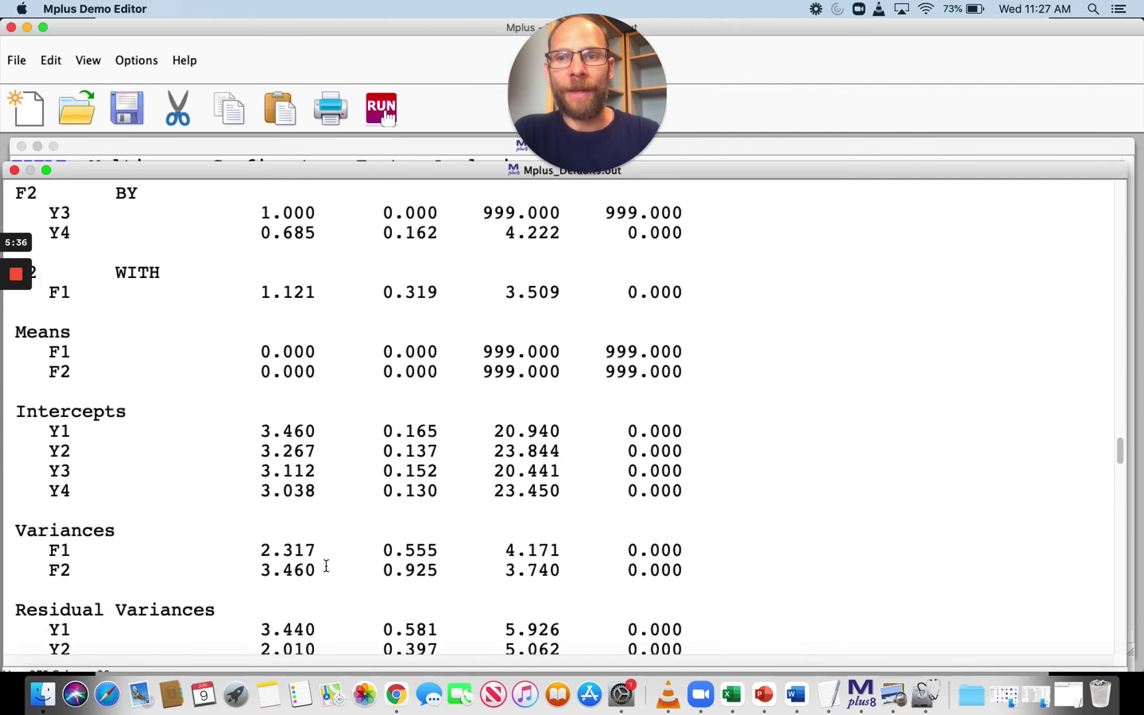
Compare the covariance of F2 with F1 and the latent means of both factors between the control and treatment groups
{"action": "scroll", "coordinate": [326, 566], "scroll_direction": "up", "scroll_amount": 2}
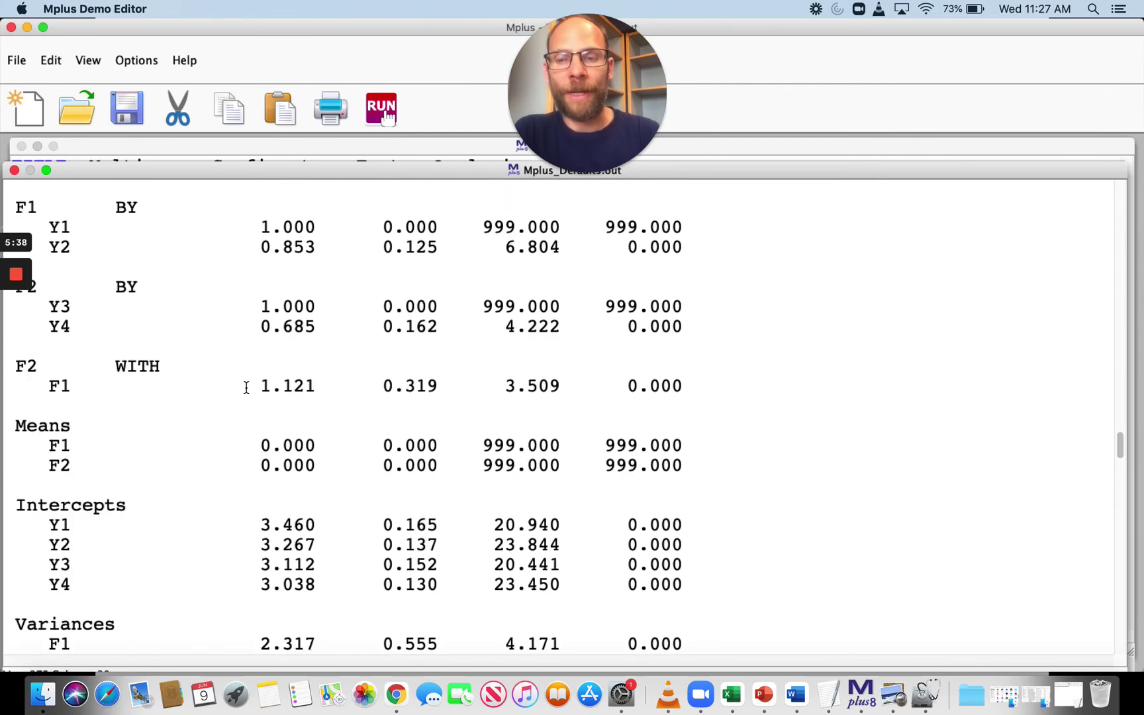
{"action": "left_click_drag", "start_coordinate": [246, 388], "coordinate": [329, 388]}
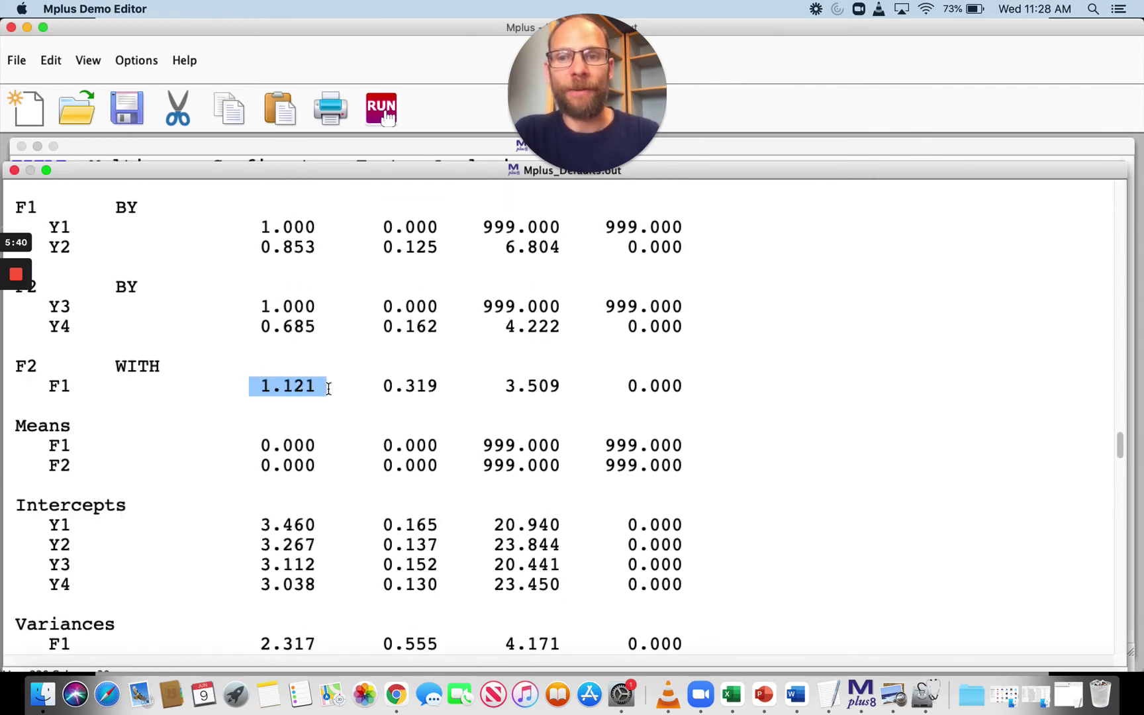
{"action": "scroll", "coordinate": [328, 388], "scroll_direction": "down", "scroll_amount": 17}
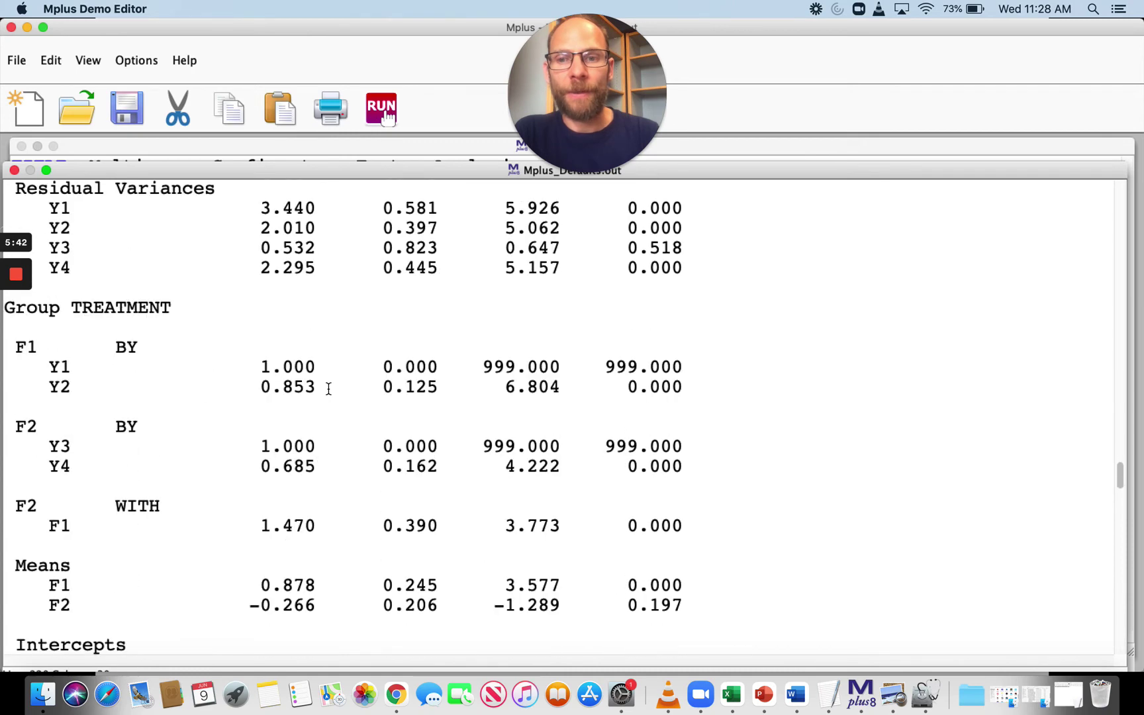
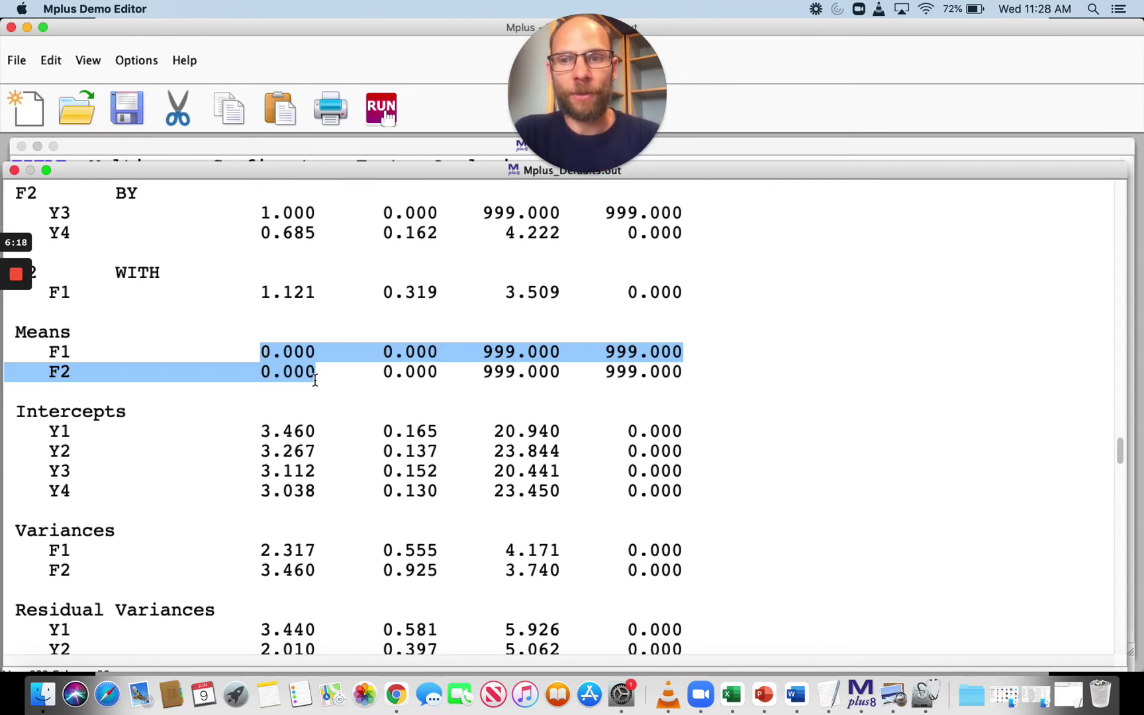
{"action": "scroll", "coordinate": [315, 380], "scroll_direction": "down", "scroll_amount": 10}
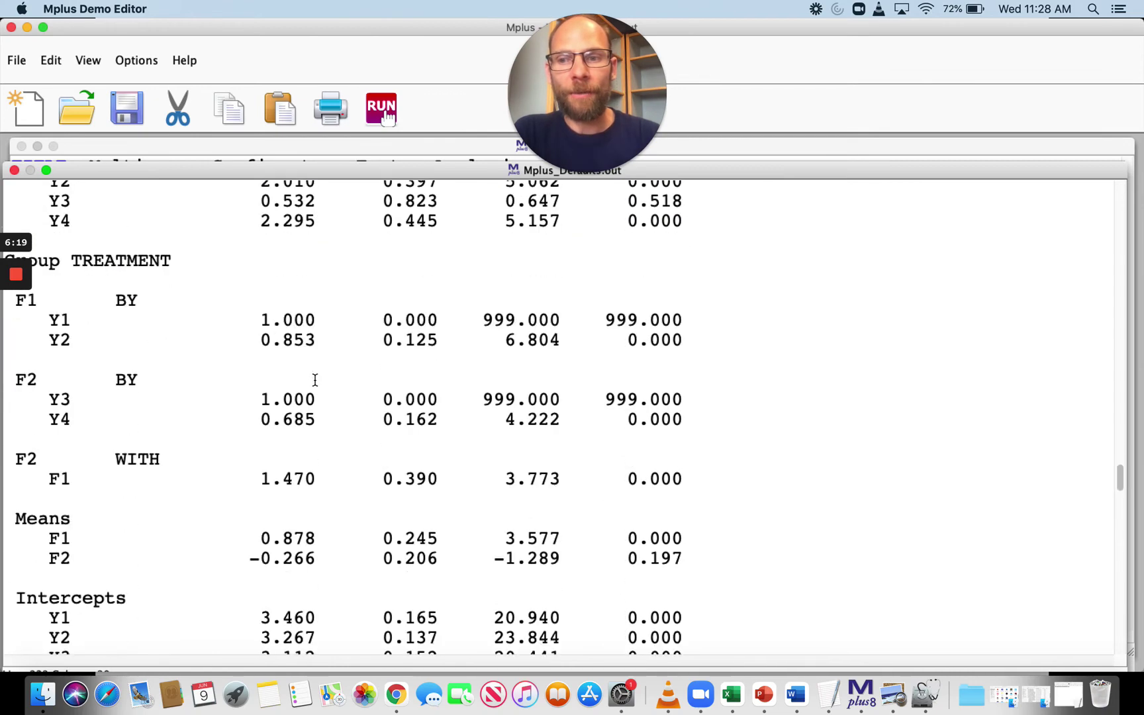
Examine the treatment group's latent mean of F1, checking its estimate, test statistic and p-value
{"action": "left_click_drag", "start_coordinate": [47, 445], "coordinate": [324, 462]}
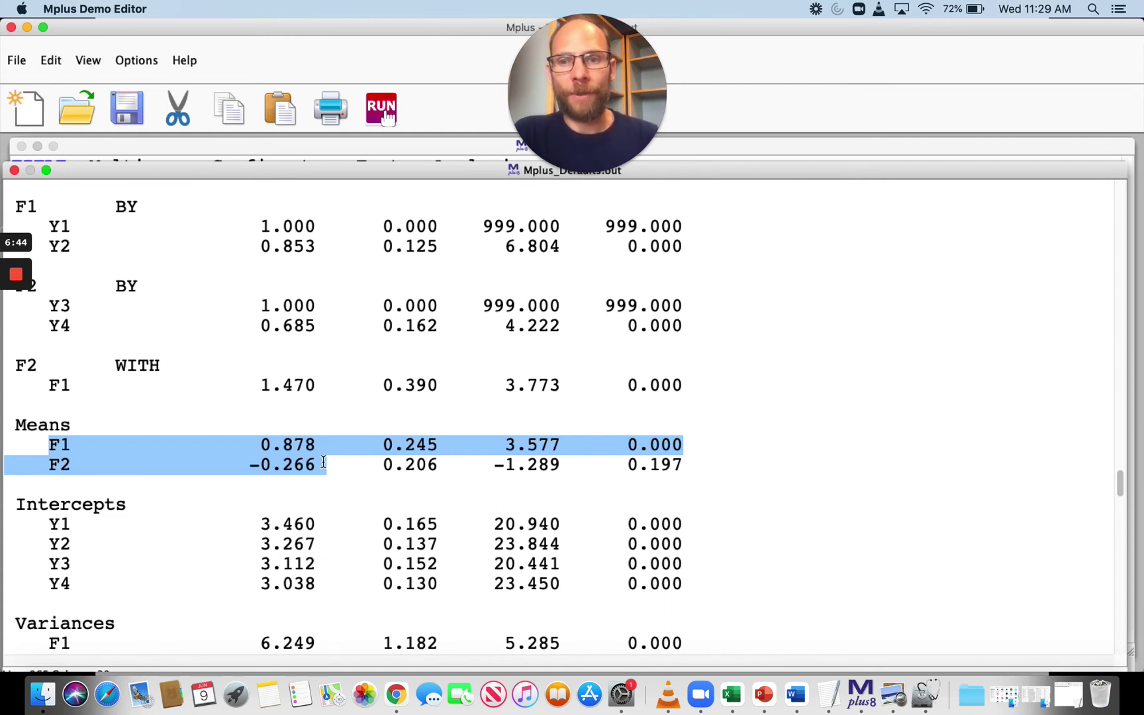
{"action": "left_click_drag", "start_coordinate": [259, 443], "coordinate": [318, 446]}
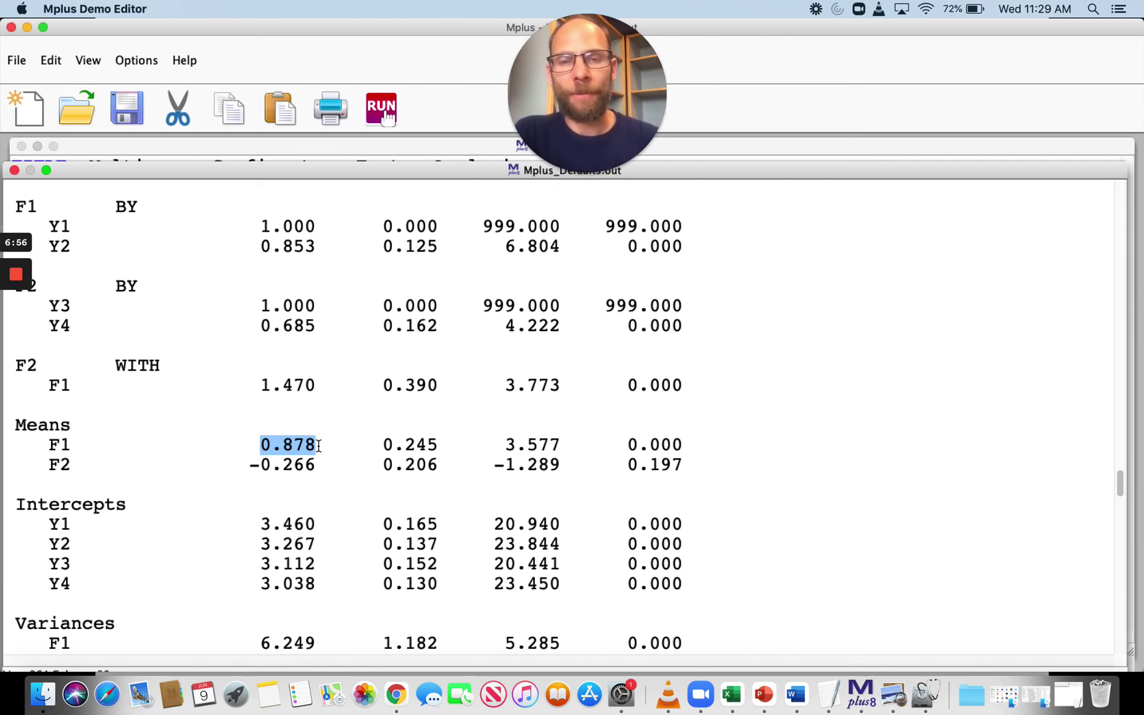
{"action": "left_click_drag", "start_coordinate": [684, 445], "coordinate": [507, 443]}
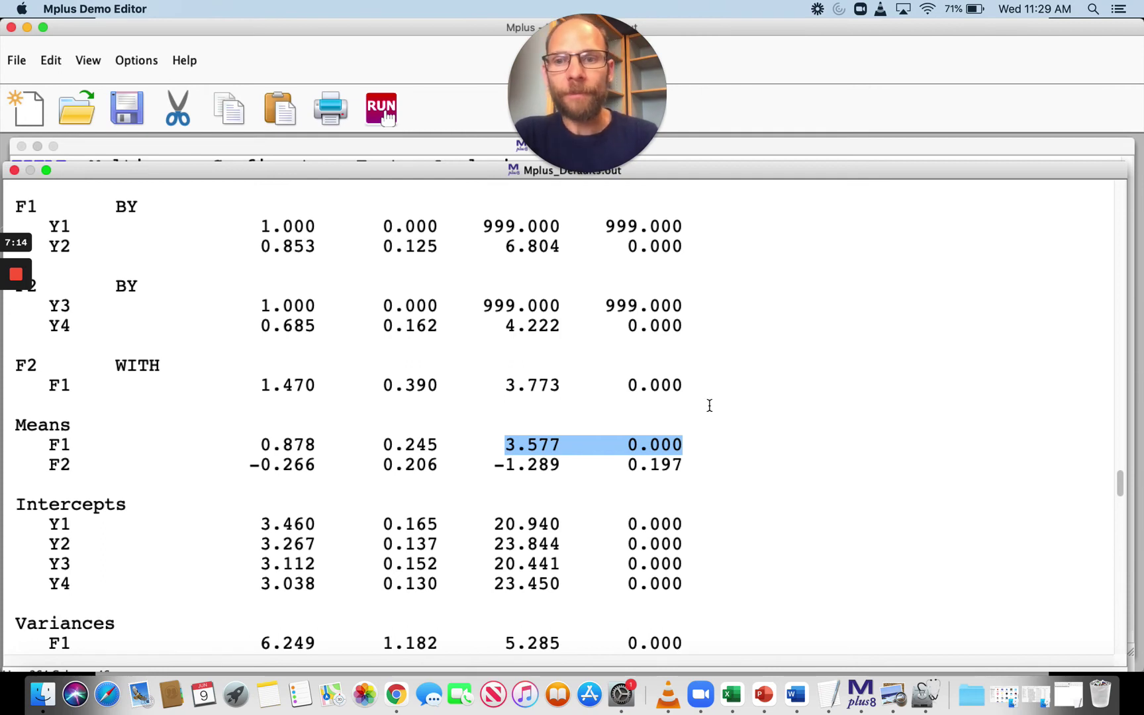
Examine the treatment group's latent mean of F2, checking its estimate, test statistic and p-value
{"action": "left_click", "coordinate": [247, 468]}
{"action": "left_click_drag", "start_coordinate": [247, 468], "coordinate": [318, 470]}
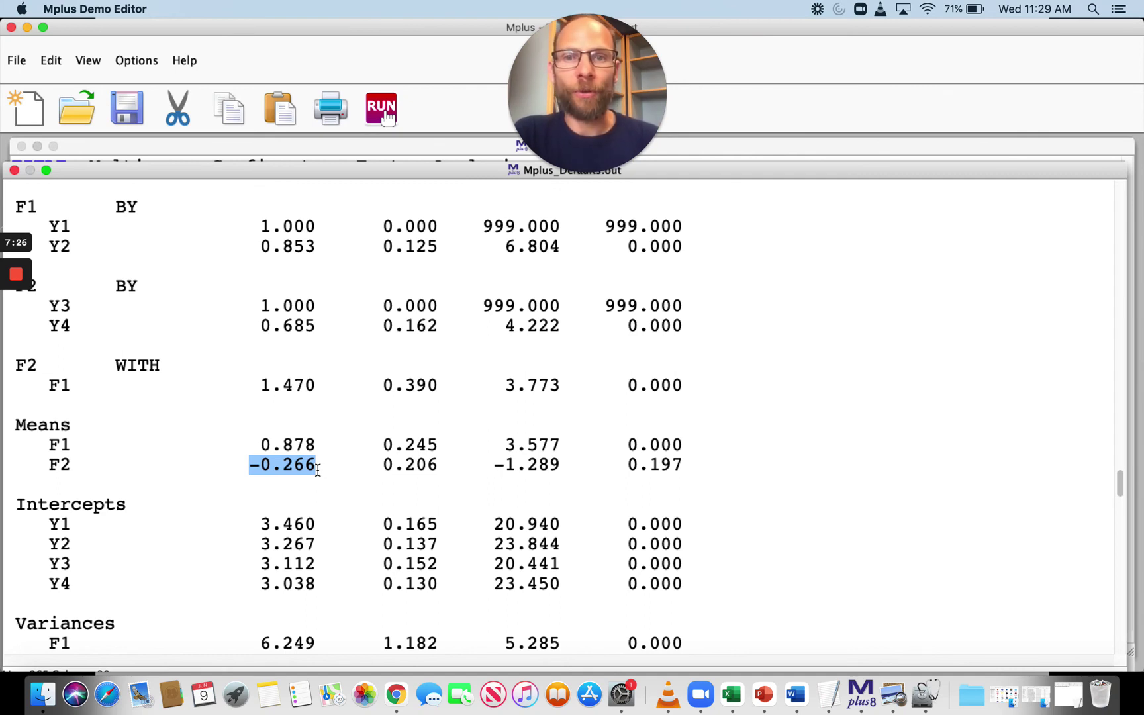
{"action": "left_click_drag", "start_coordinate": [683, 465], "coordinate": [499, 461]}
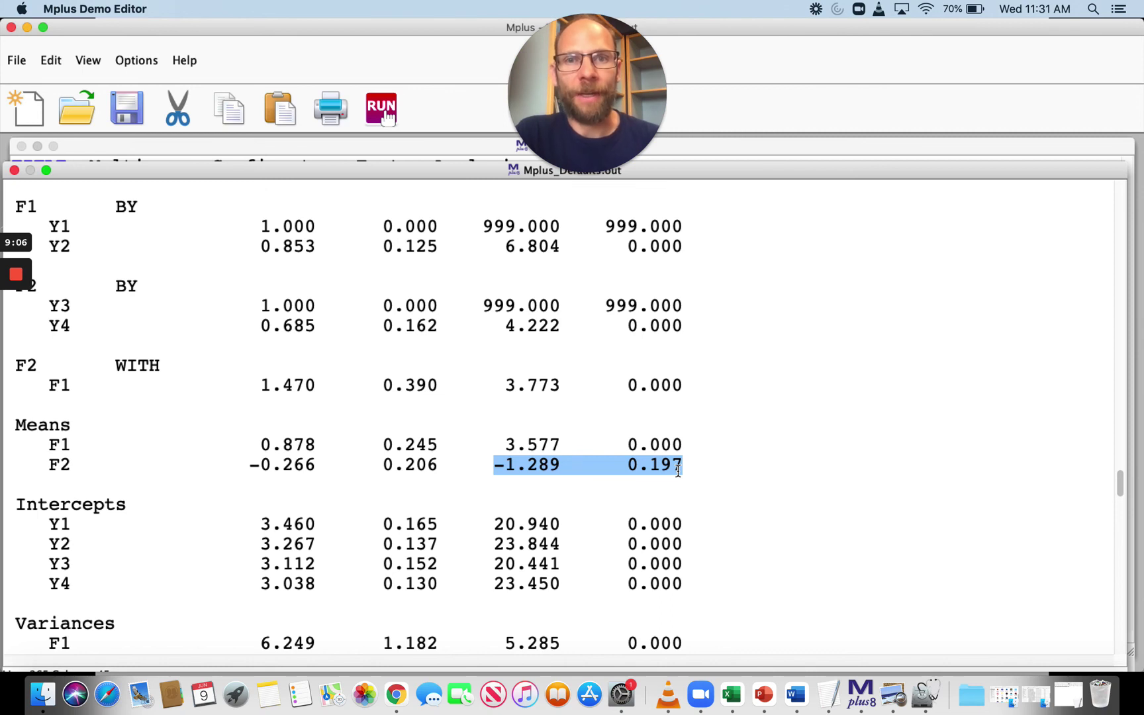
{"action": "mouse_move", "coordinate": [19, 282]}
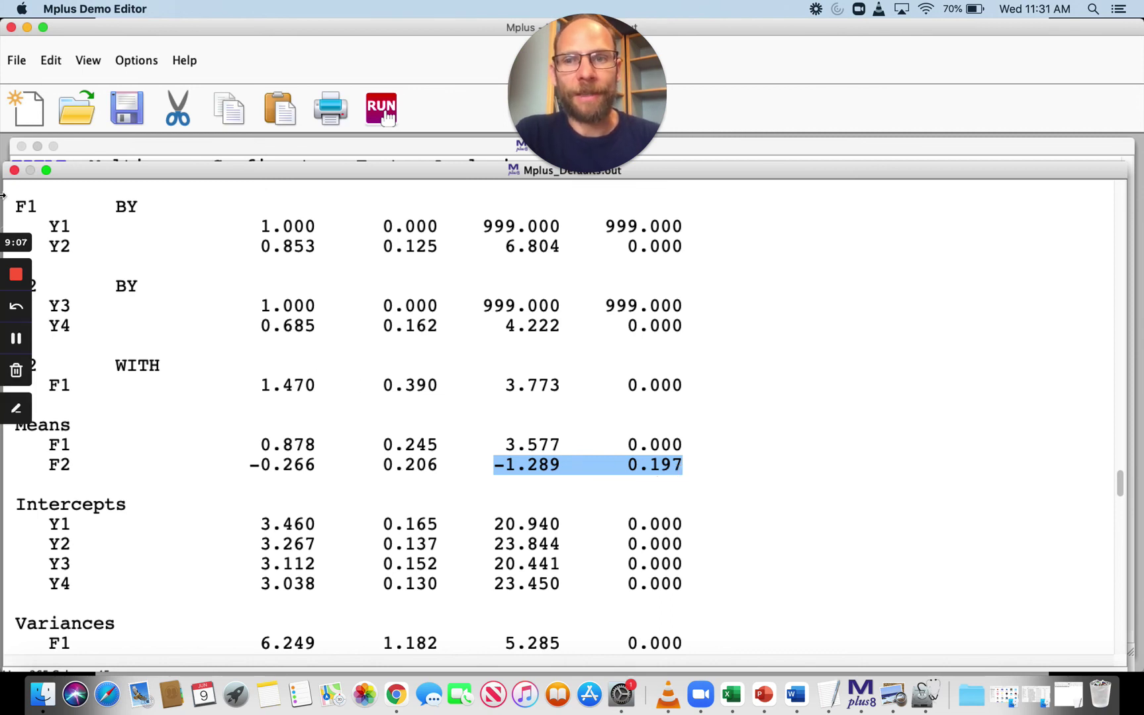